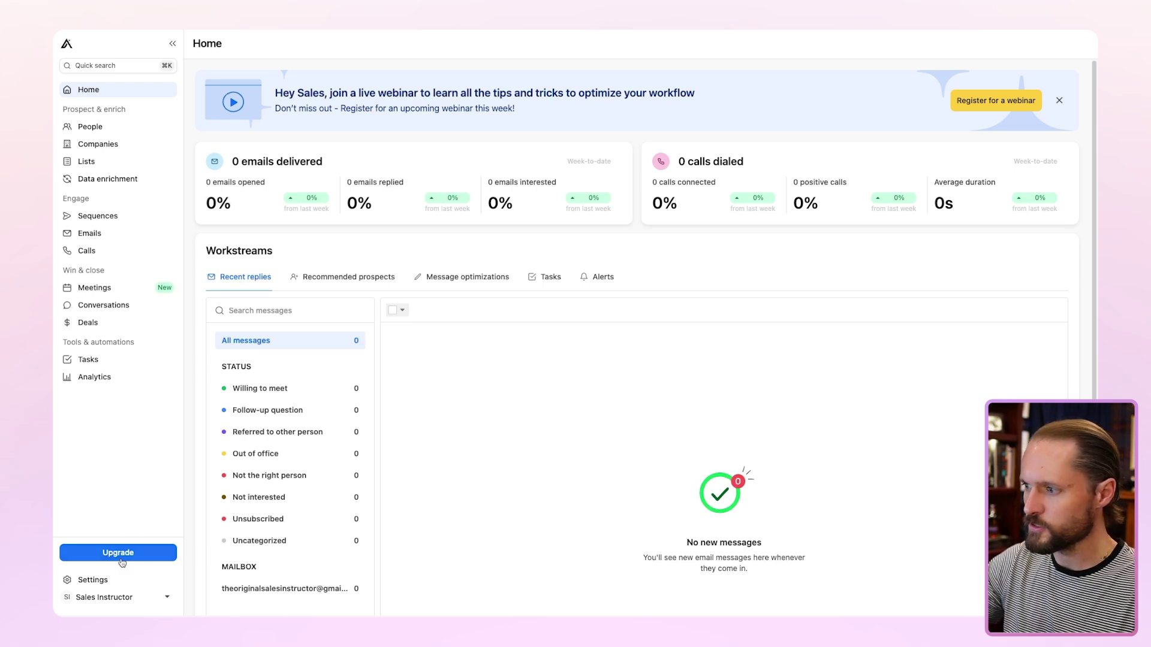
Check Mailboxes in settings (one Gmail account at 40% setup), then return to Home
{"action": "left_click", "coordinate": [106, 581]}
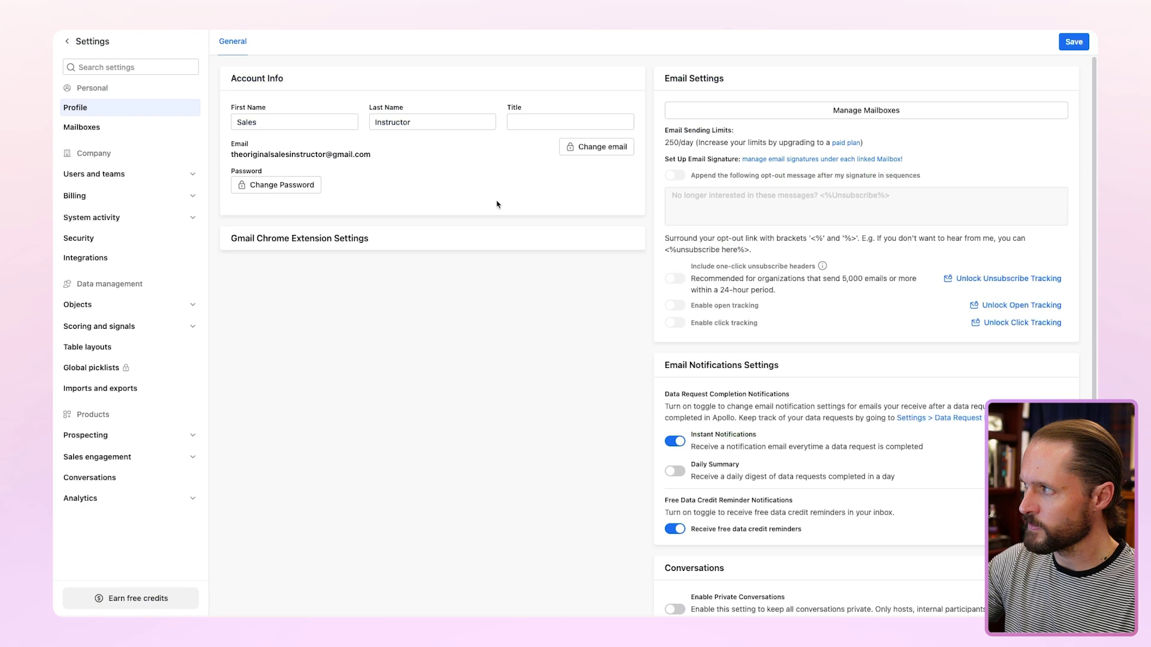
{"action": "left_click", "coordinate": [877, 108]}
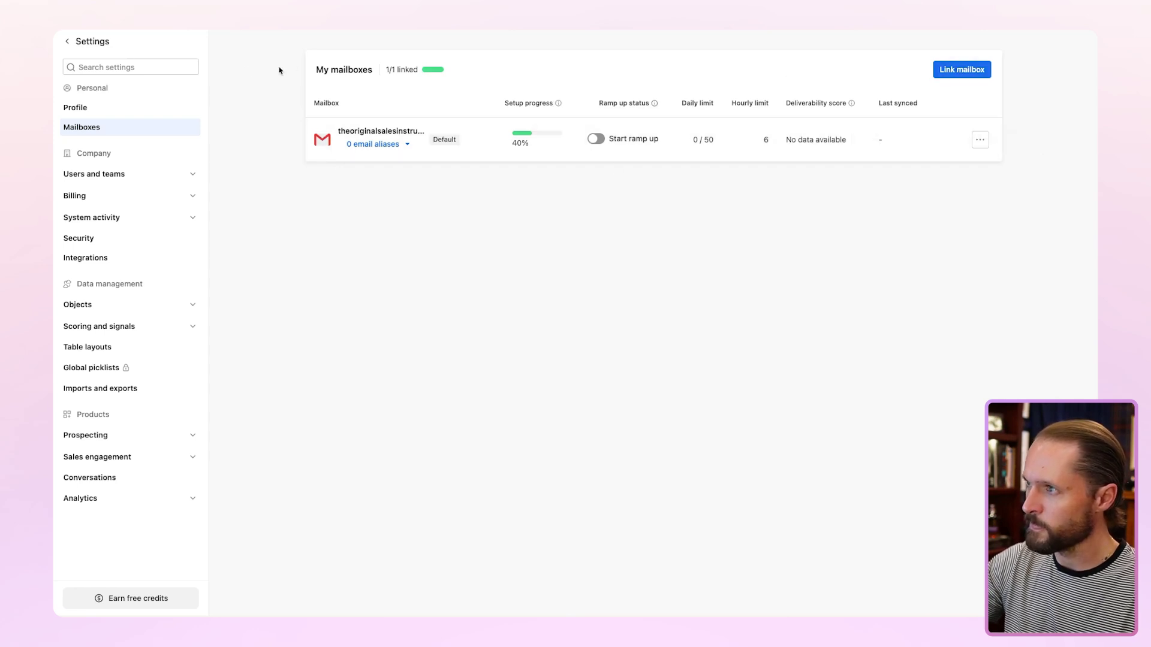
{"action": "left_click", "coordinate": [65, 42]}
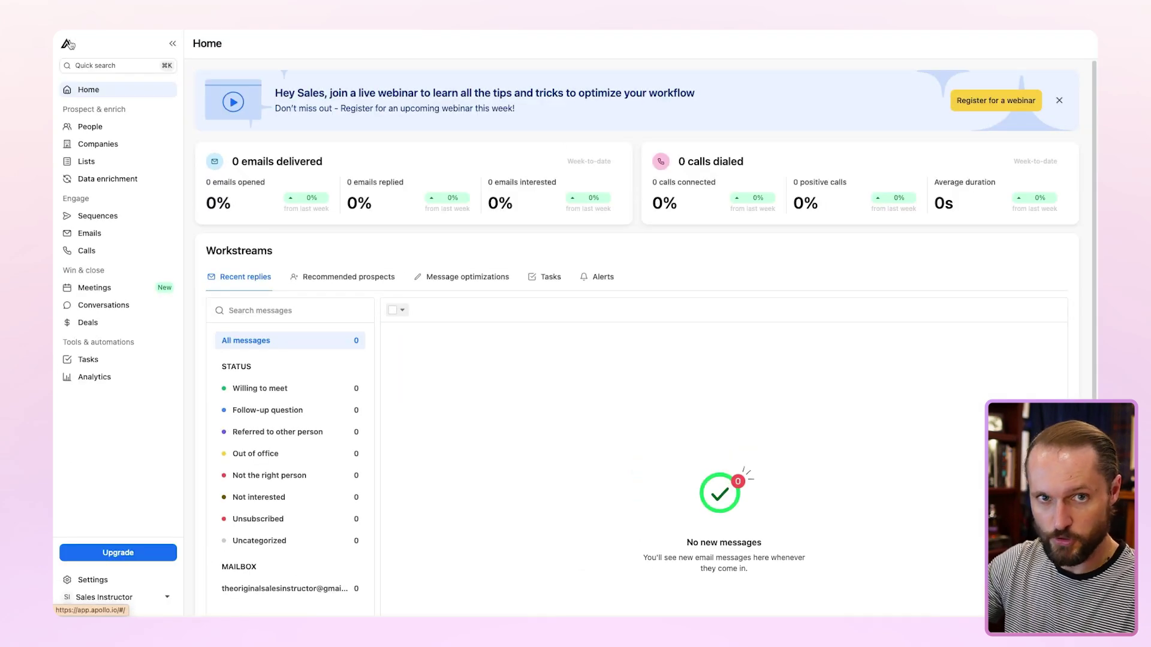
Start the Conversations setup and connect Google Meet as the video call platform
{"action": "left_click", "coordinate": [113, 307]}
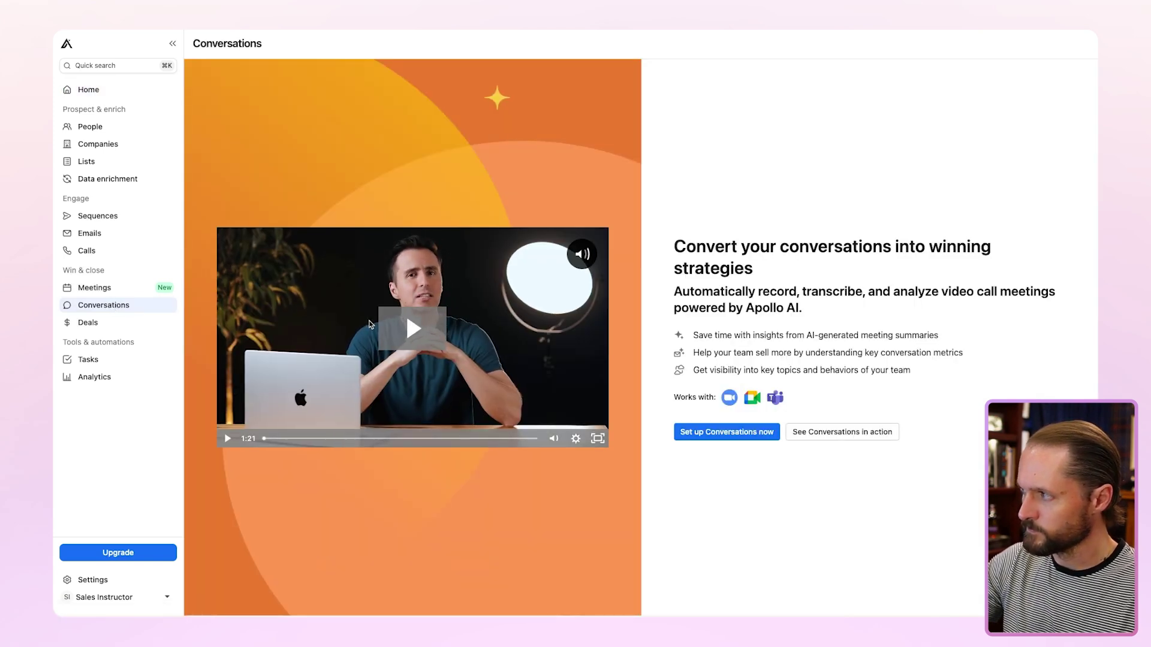
{"action": "left_click", "coordinate": [728, 433]}
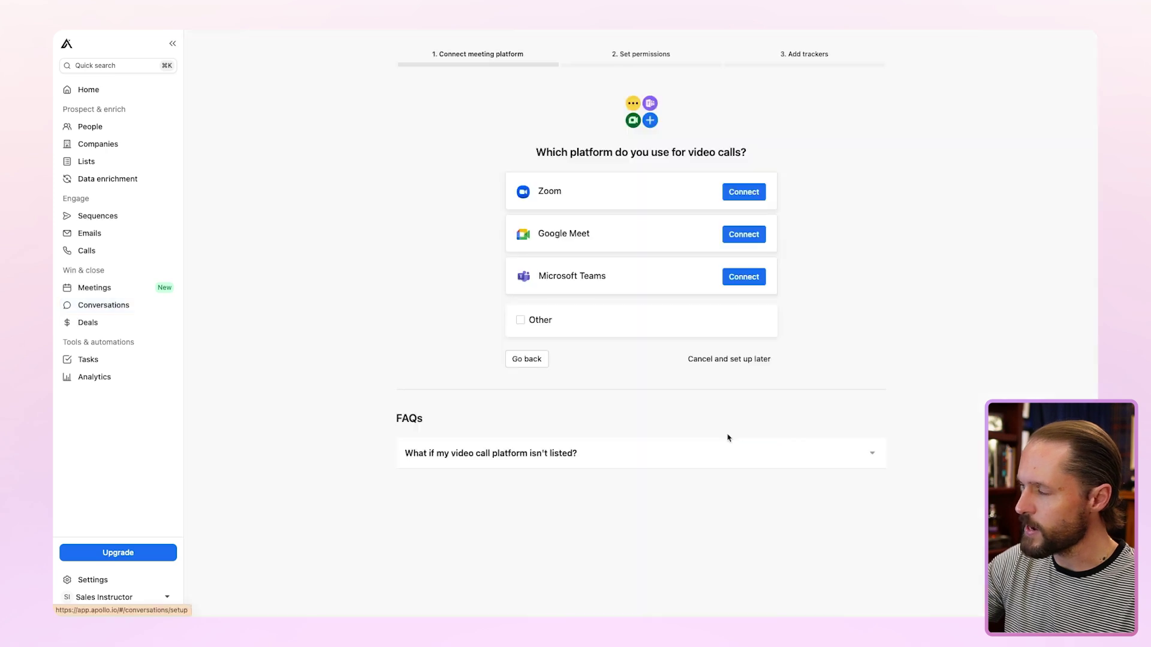
{"action": "left_click", "coordinate": [744, 234]}
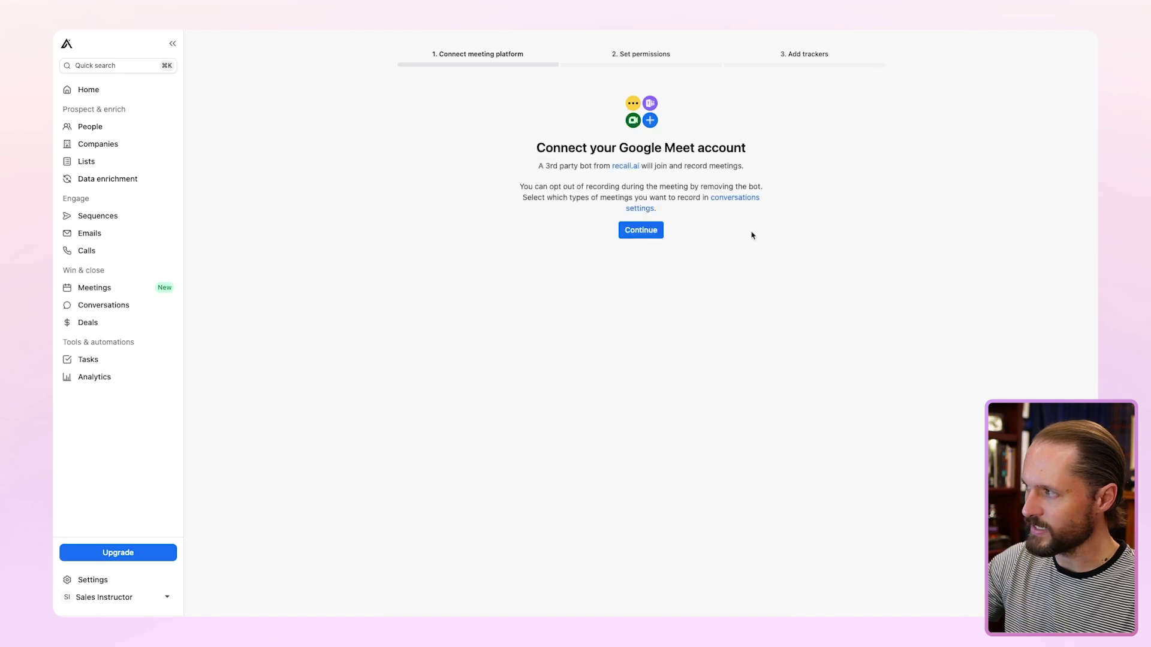
{"action": "left_click", "coordinate": [655, 230]}
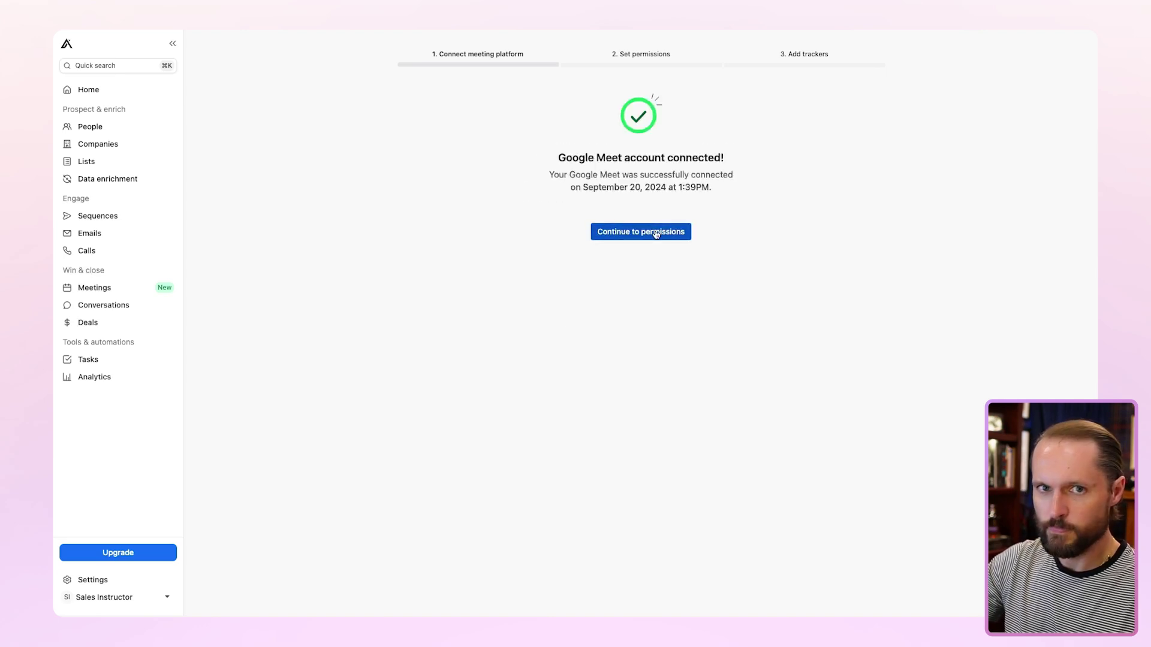
Continue from the Google Meet confirmation through the permissions and trackers setup back to Home
{"action": "left_click", "coordinate": [658, 231]}
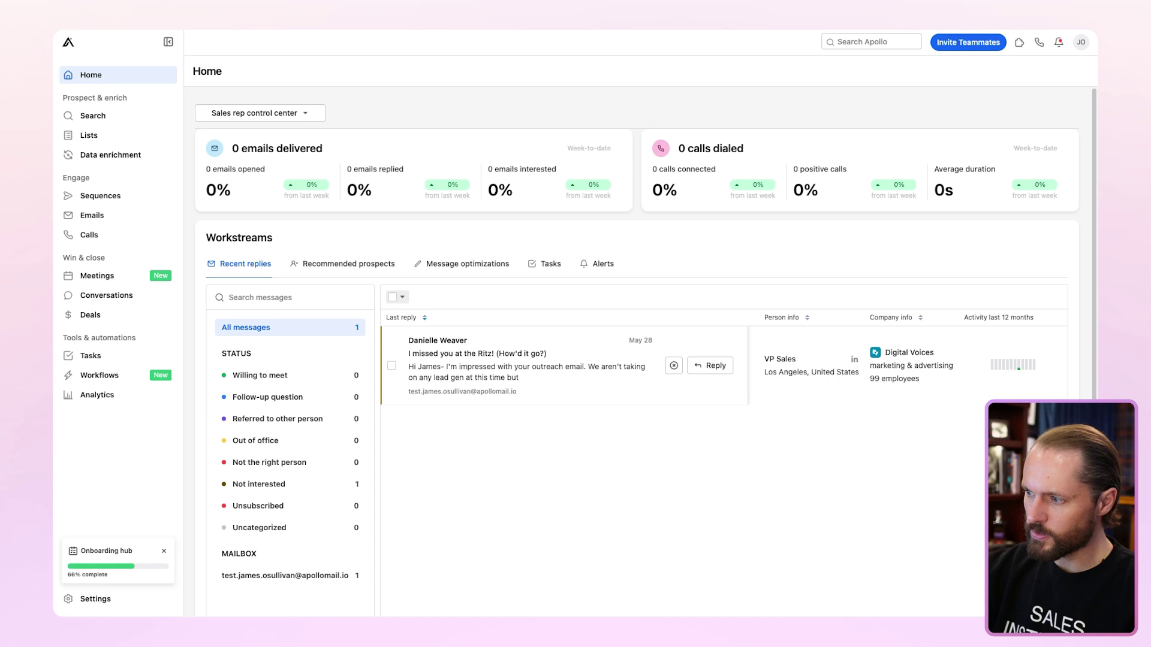
Open the Conversations settings: record host-led meetings, analyze only those over 5 minutes
{"action": "left_click", "coordinate": [98, 599]}
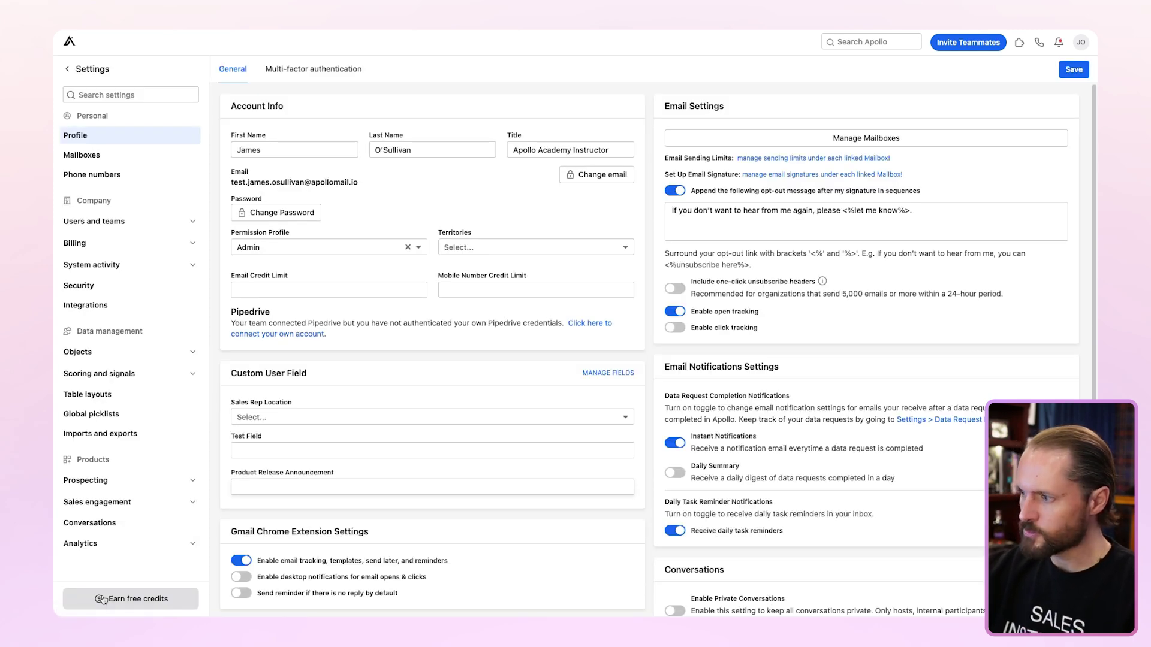
{"action": "left_click", "coordinate": [104, 528]}
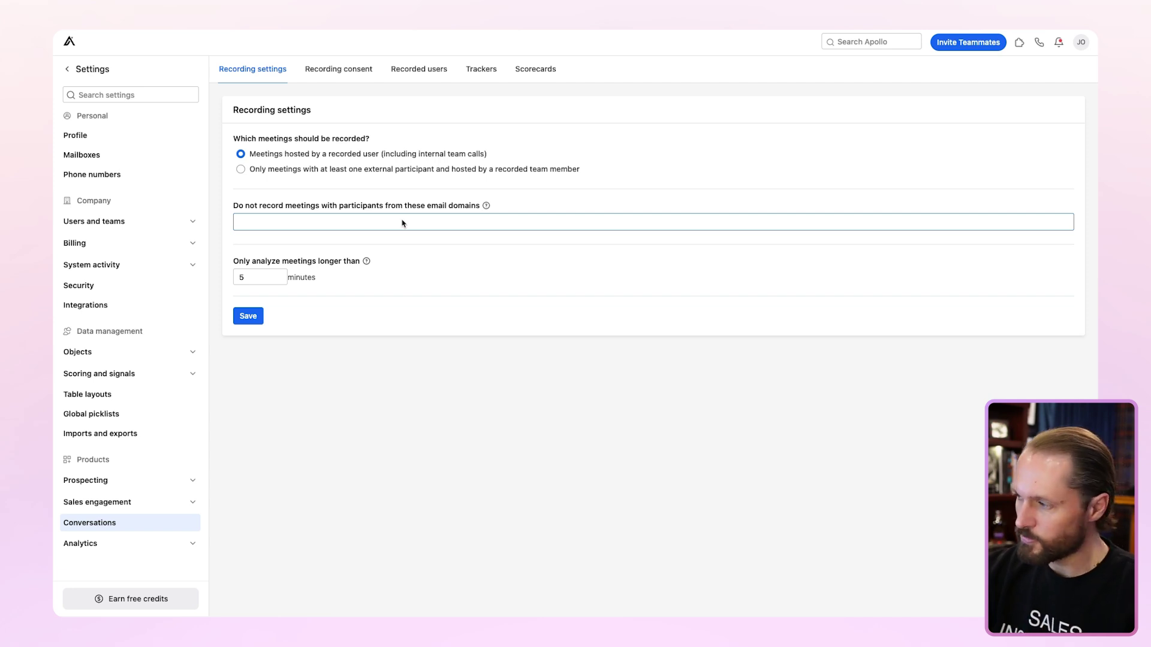
View the Recording consent tab, with announcement and email notifications both off
{"action": "left_click", "coordinate": [278, 275]}
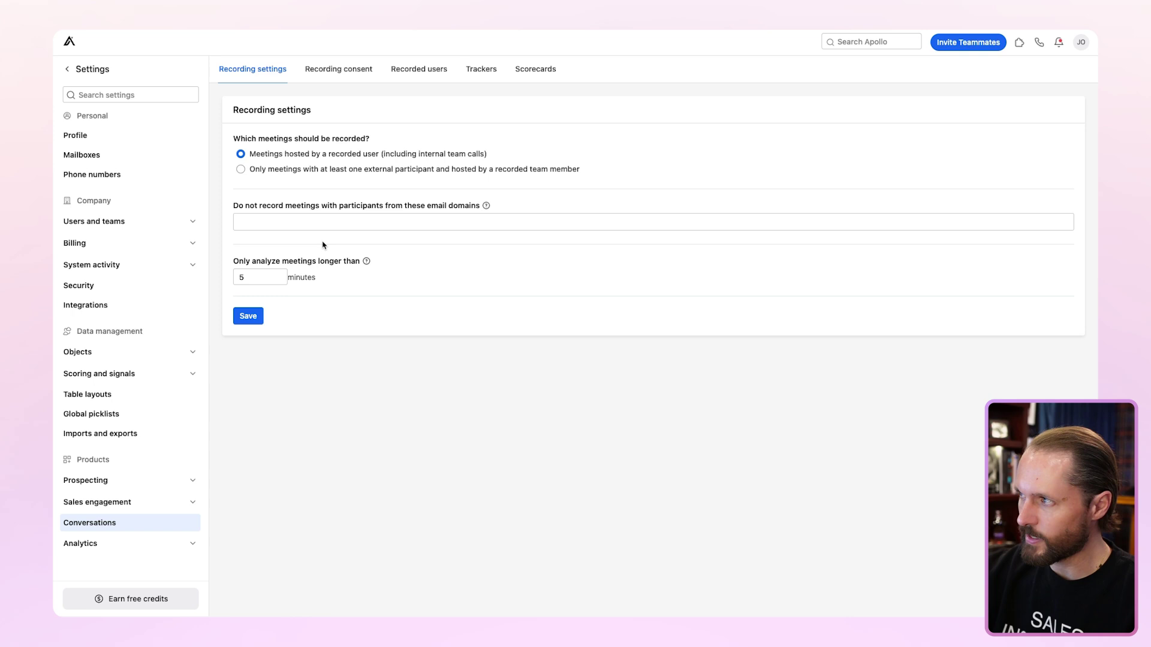
{"action": "left_click", "coordinate": [357, 72]}
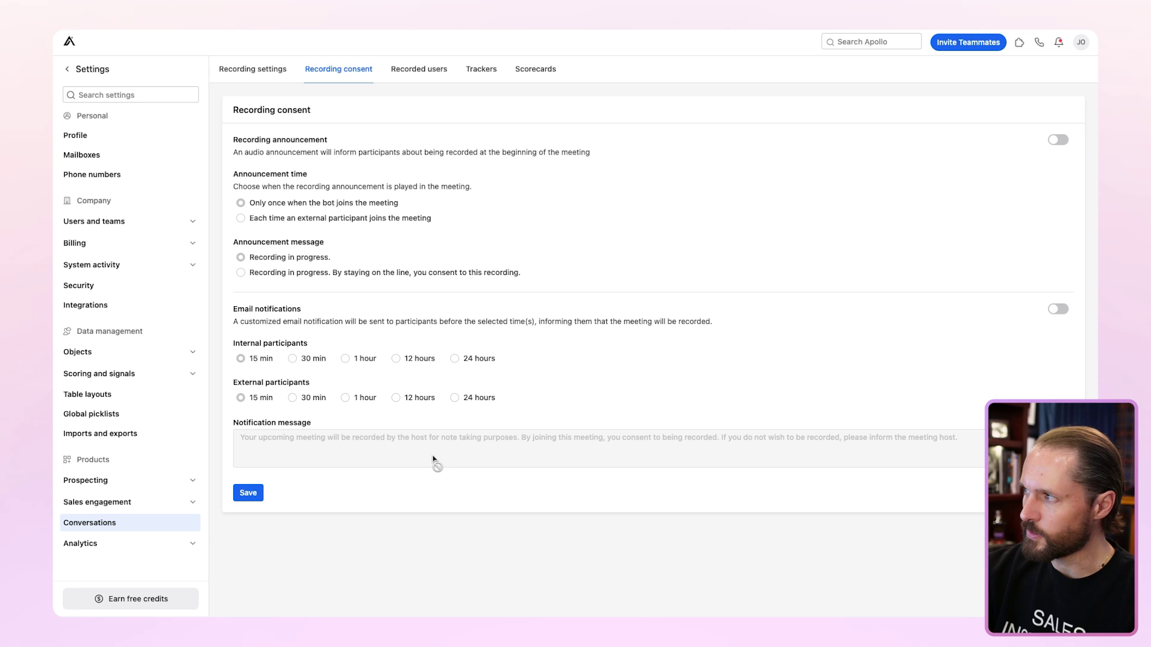
View the Recorded users tab, where new users are automatically added as recorded
{"action": "left_click", "coordinate": [421, 72]}
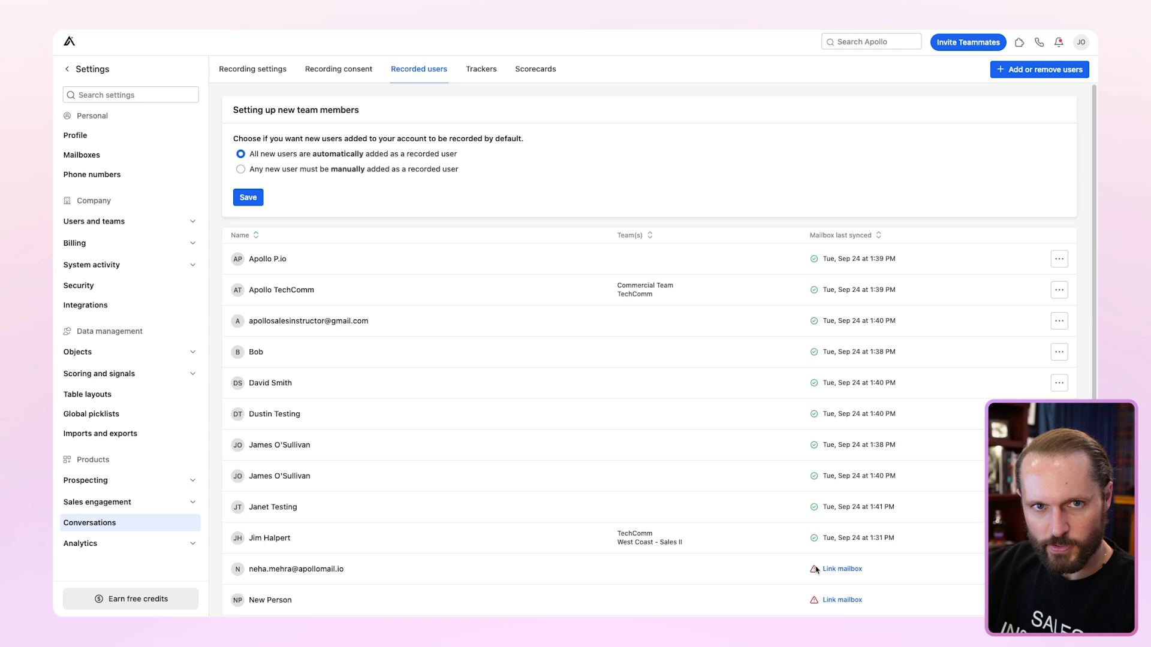
View the four trackers: Competitors, Discovery, Competitor tracker and CoM - The Mantra
{"action": "left_click", "coordinate": [481, 70]}
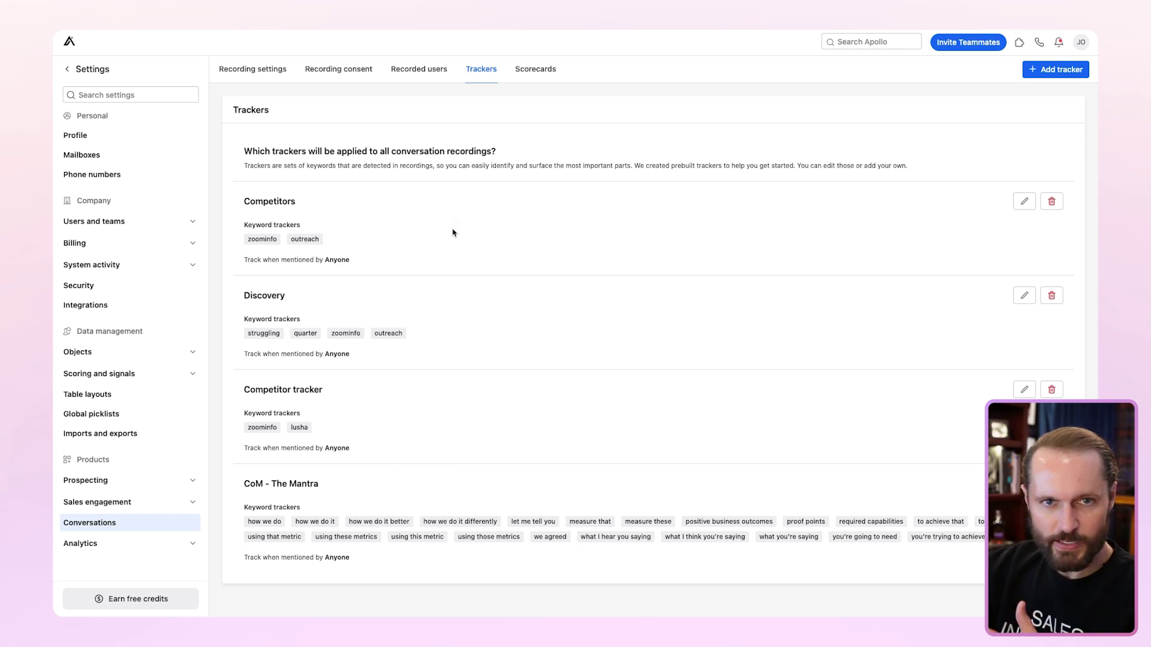
Review the six scorecards, including Cold calls and Discovery calls, then return Home
{"action": "left_click", "coordinate": [530, 75]}
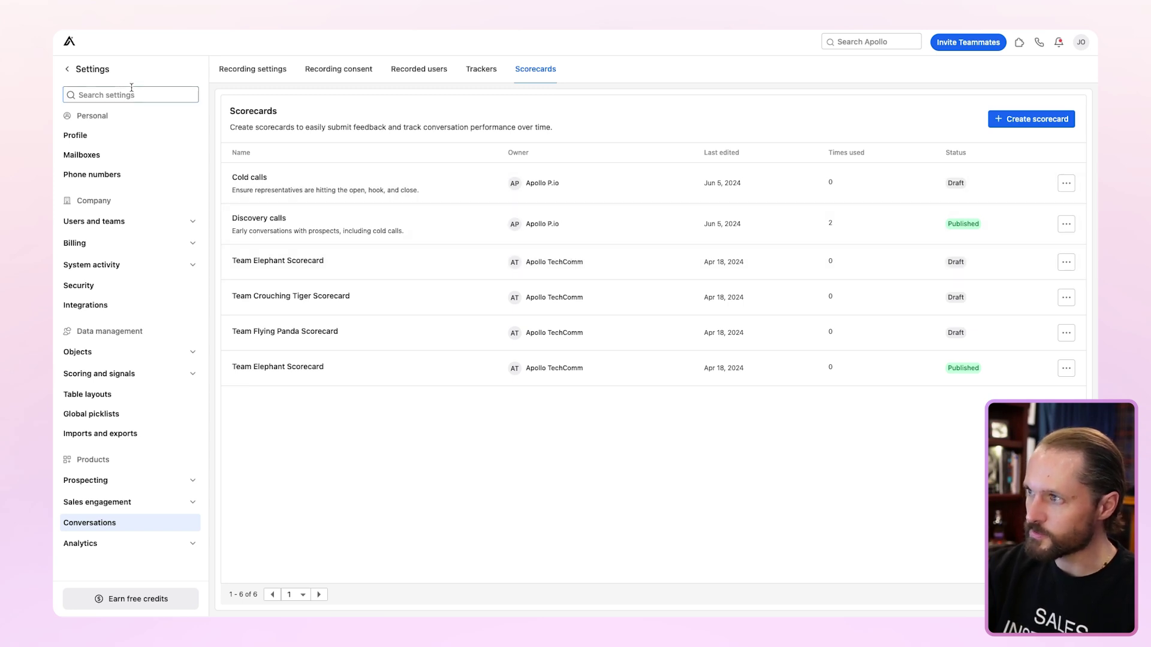
{"action": "left_click", "coordinate": [73, 72]}
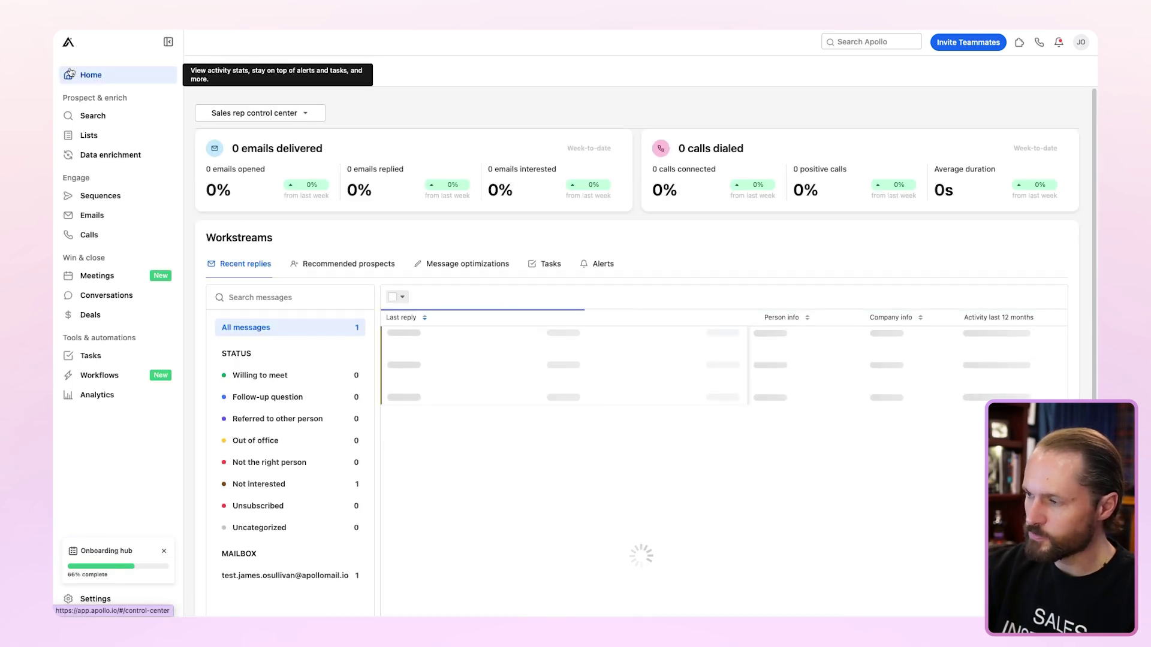
Open the Conversations recordings page and switch to the upcoming meetings list
{"action": "left_click", "coordinate": [116, 297]}
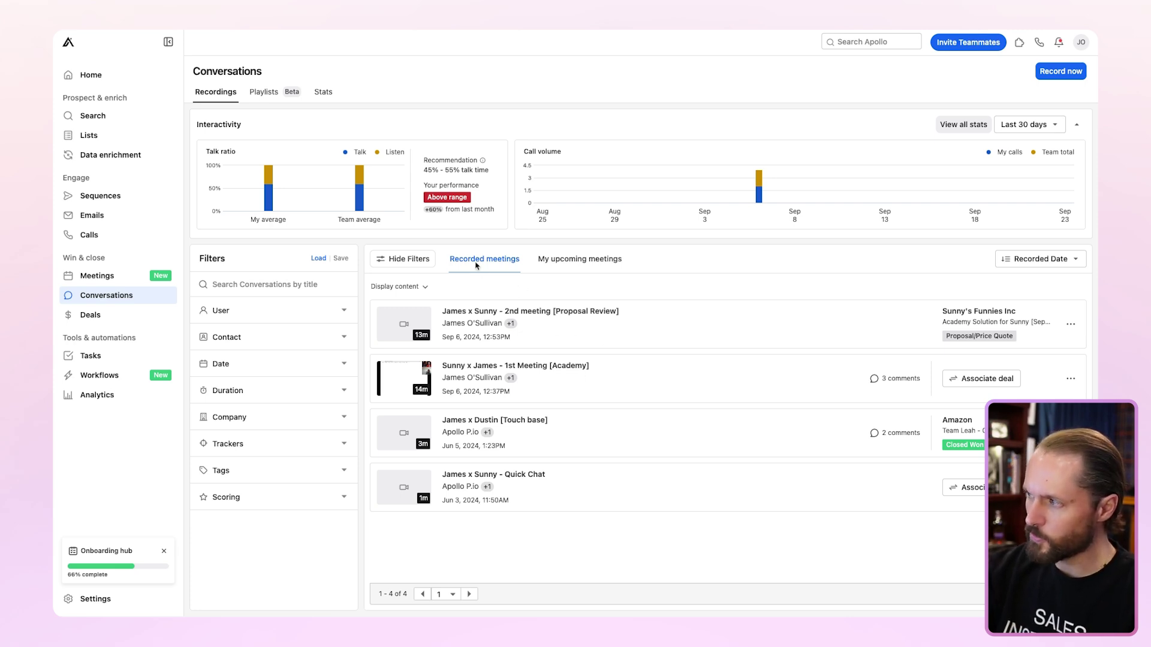
{"action": "left_click", "coordinate": [584, 260]}
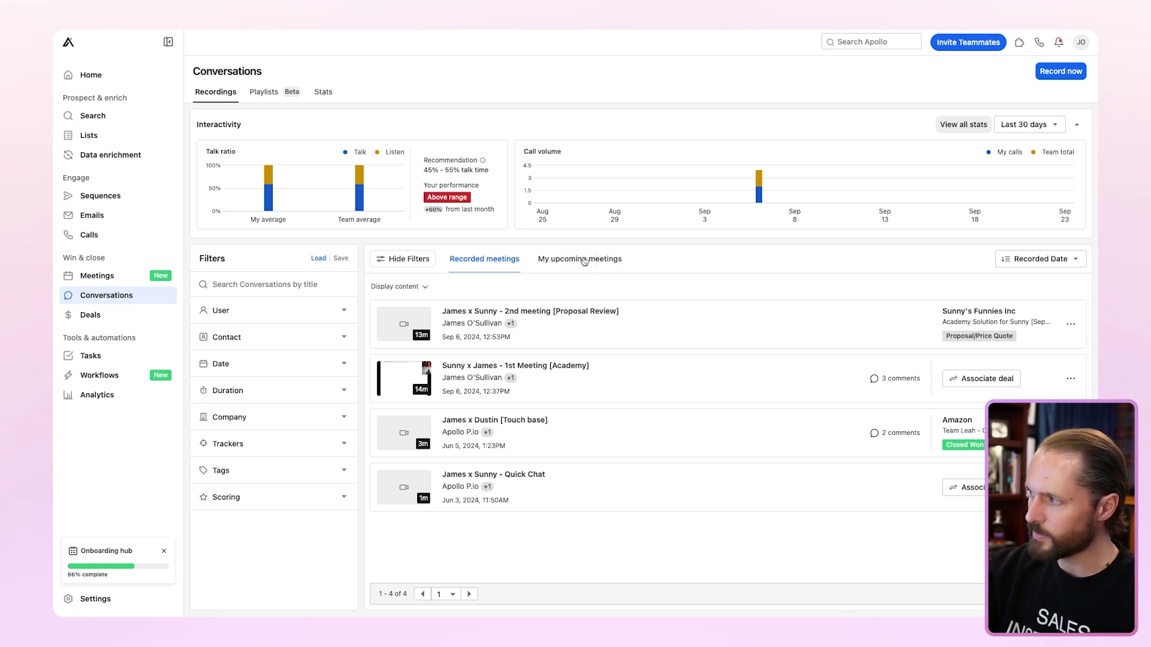
{"action": "left_click", "coordinate": [584, 259]}
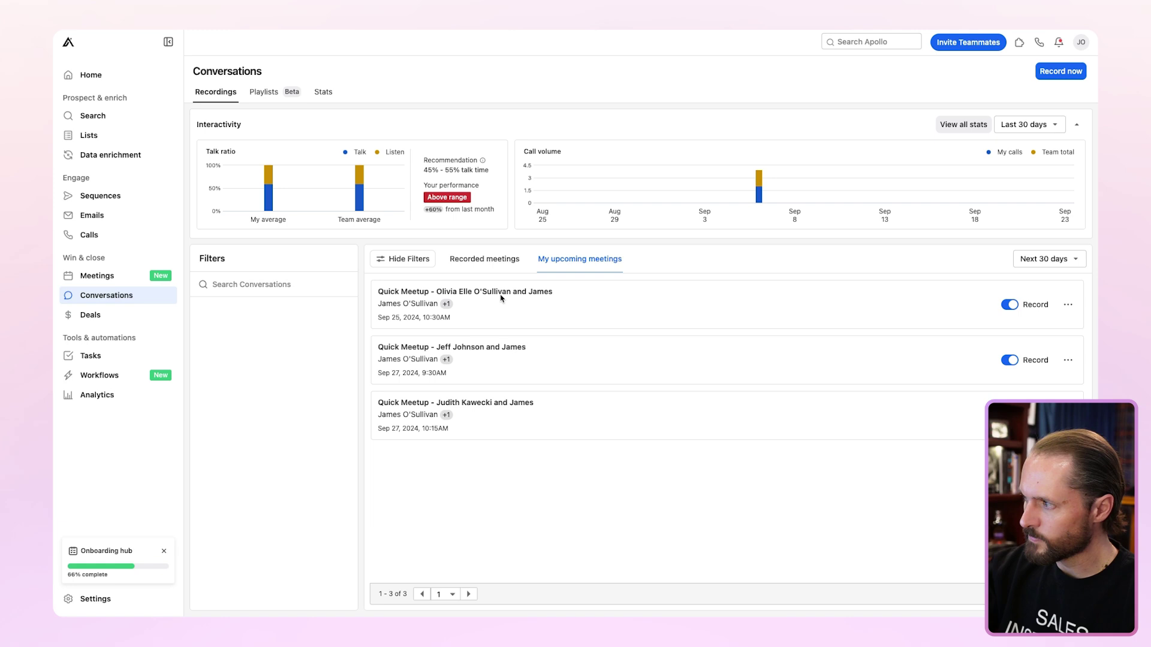
{"action": "mouse_move", "coordinate": [452, 416]}
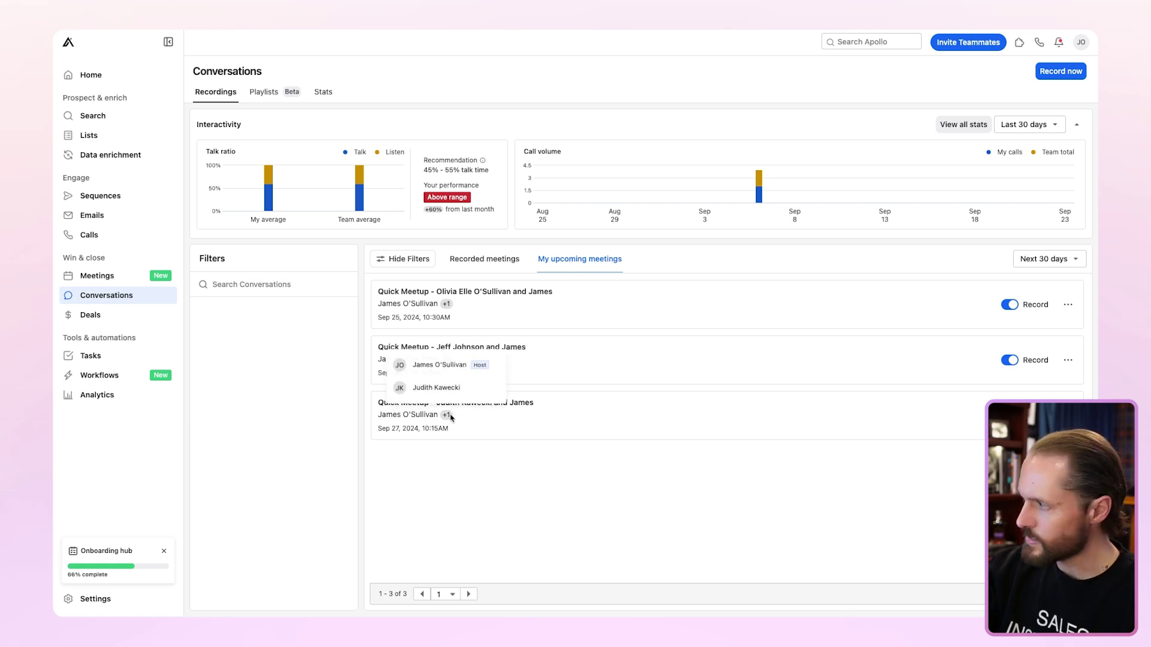
{"action": "left_click", "coordinate": [1011, 305]}
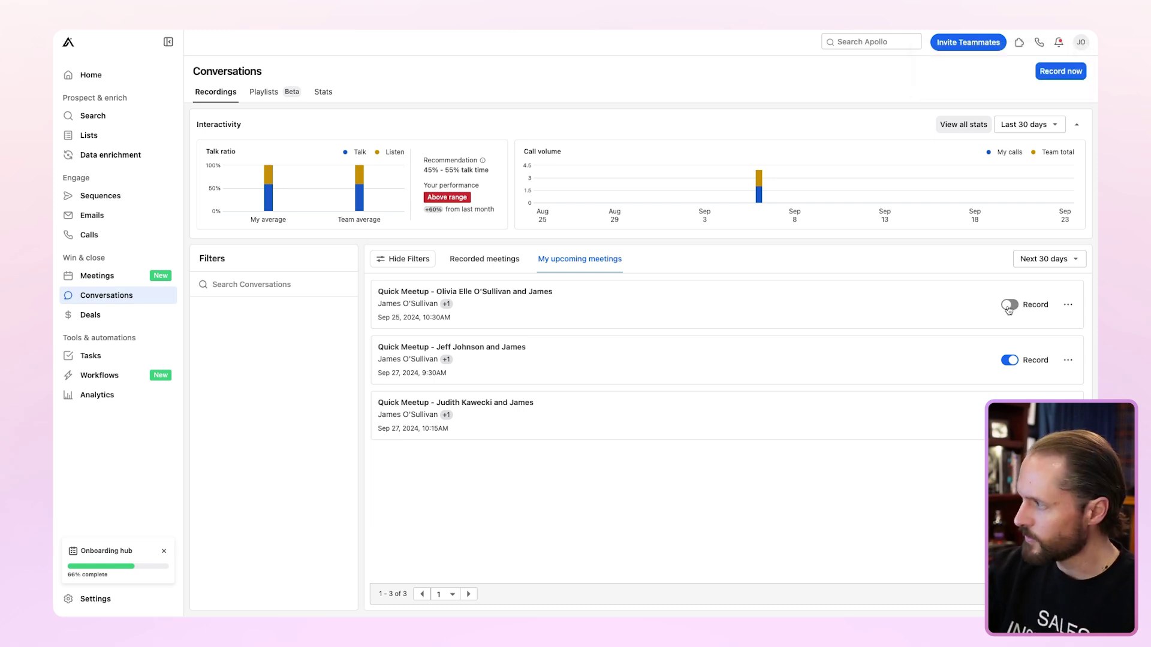
{"action": "left_click", "coordinate": [1011, 306]}
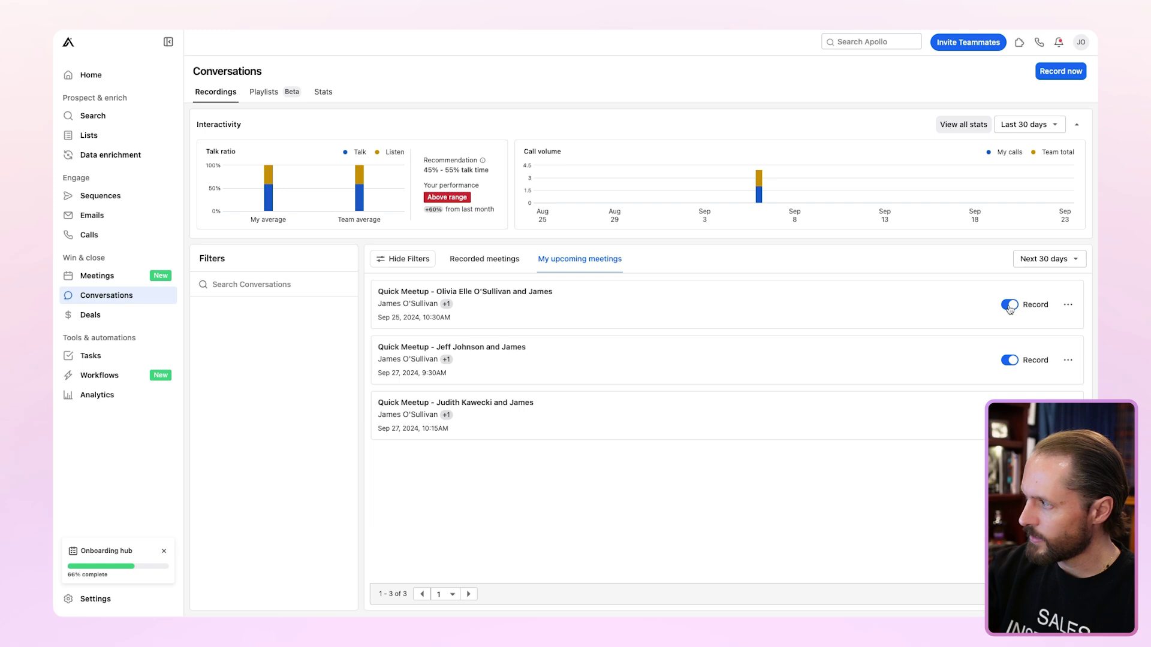
{"action": "left_click", "coordinate": [1068, 306]}
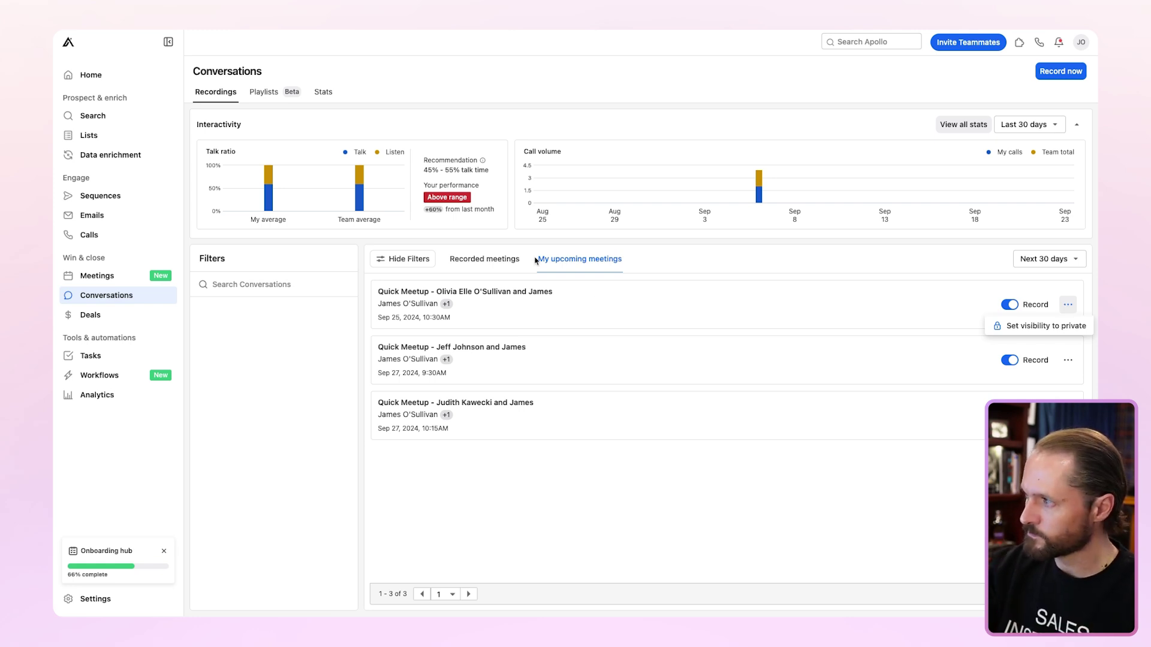
{"action": "left_click", "coordinate": [474, 259]}
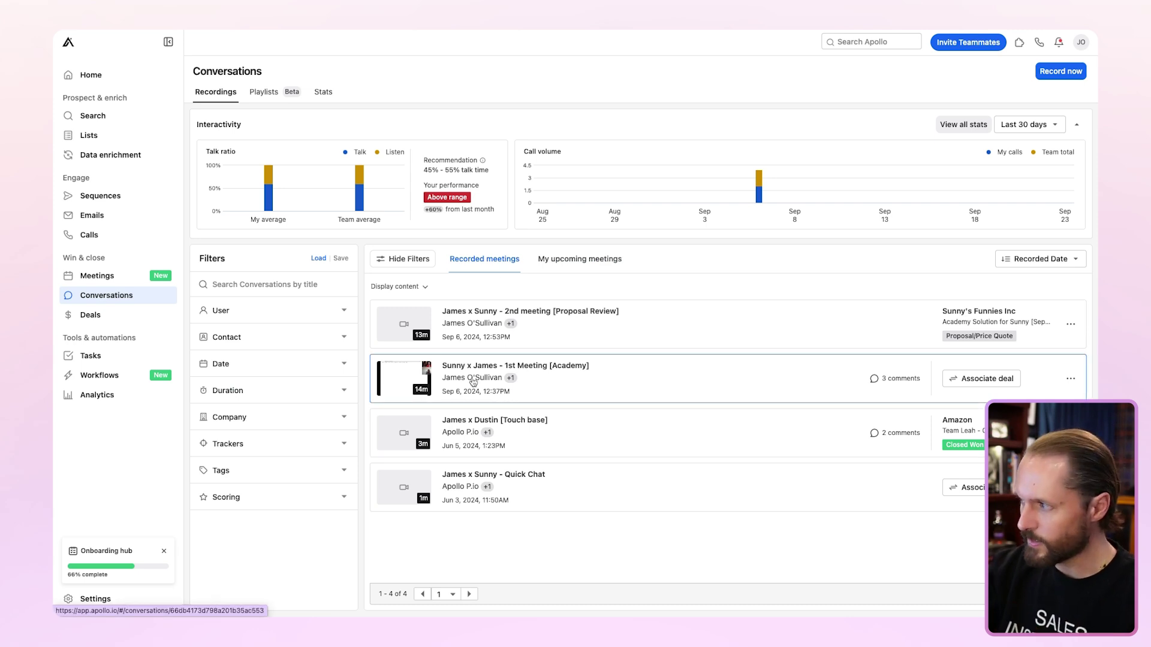
{"action": "left_click", "coordinate": [510, 384]}
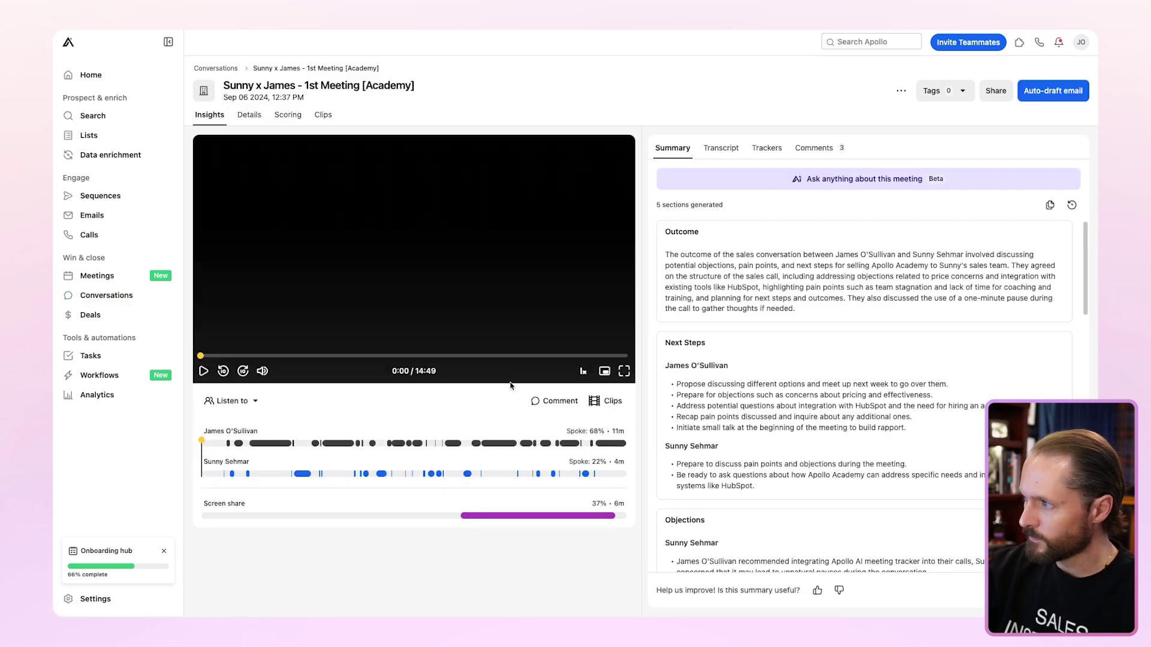
{"action": "left_click", "coordinate": [204, 372]}
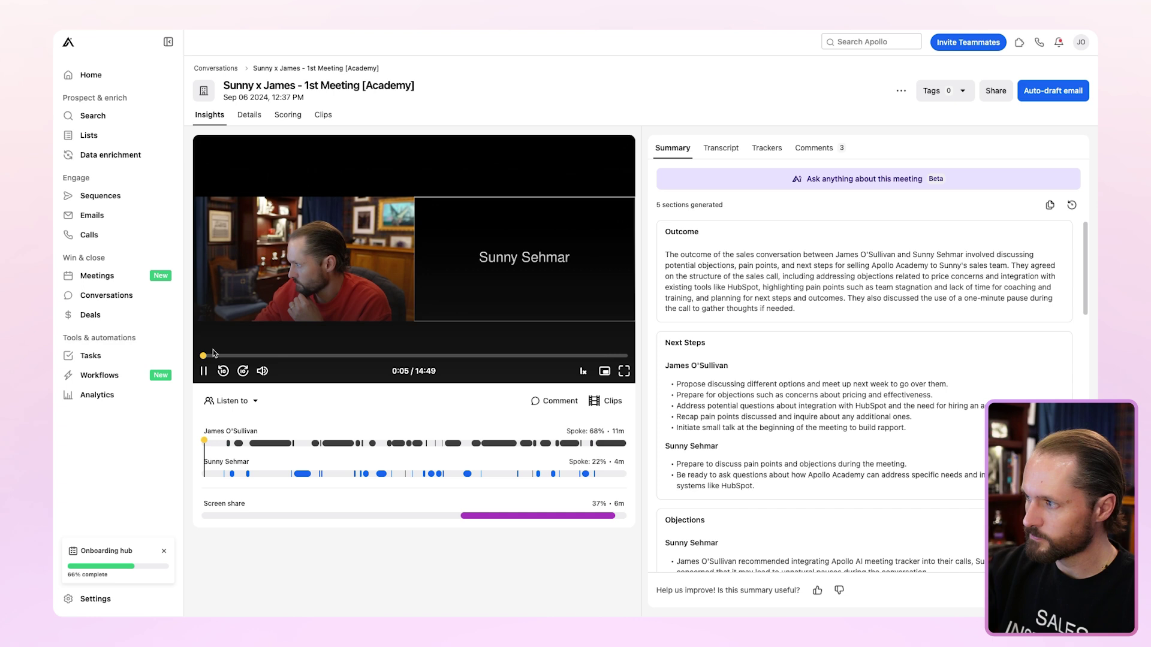
{"action": "left_click", "coordinate": [204, 371]}
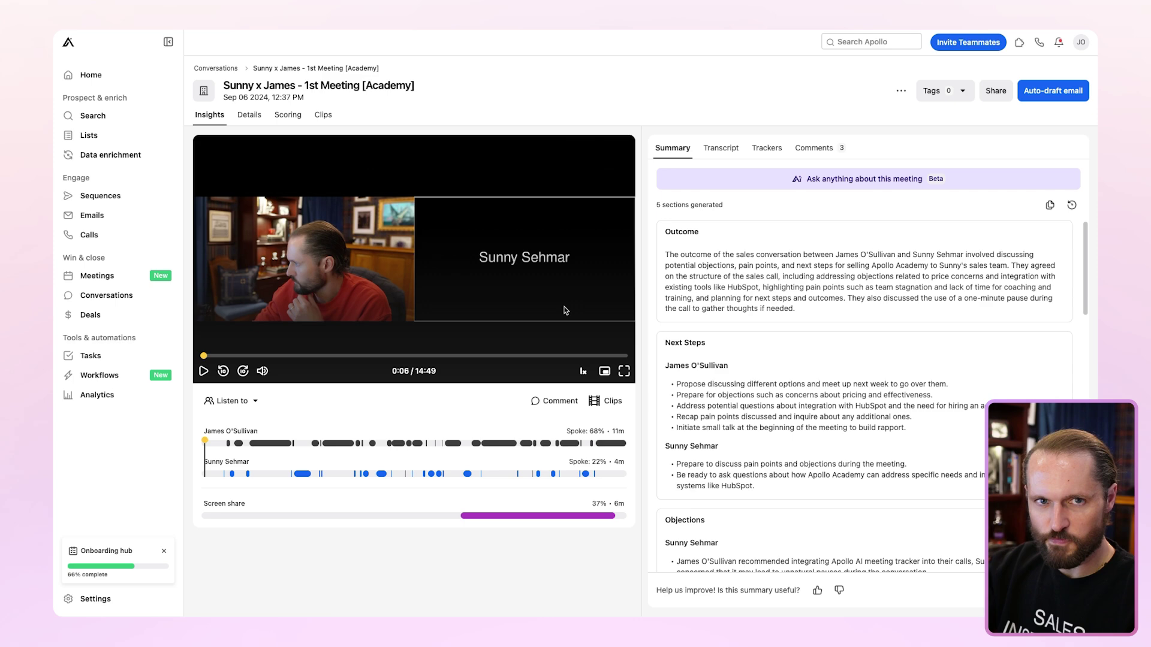
{"action": "left_click", "coordinate": [215, 68]}
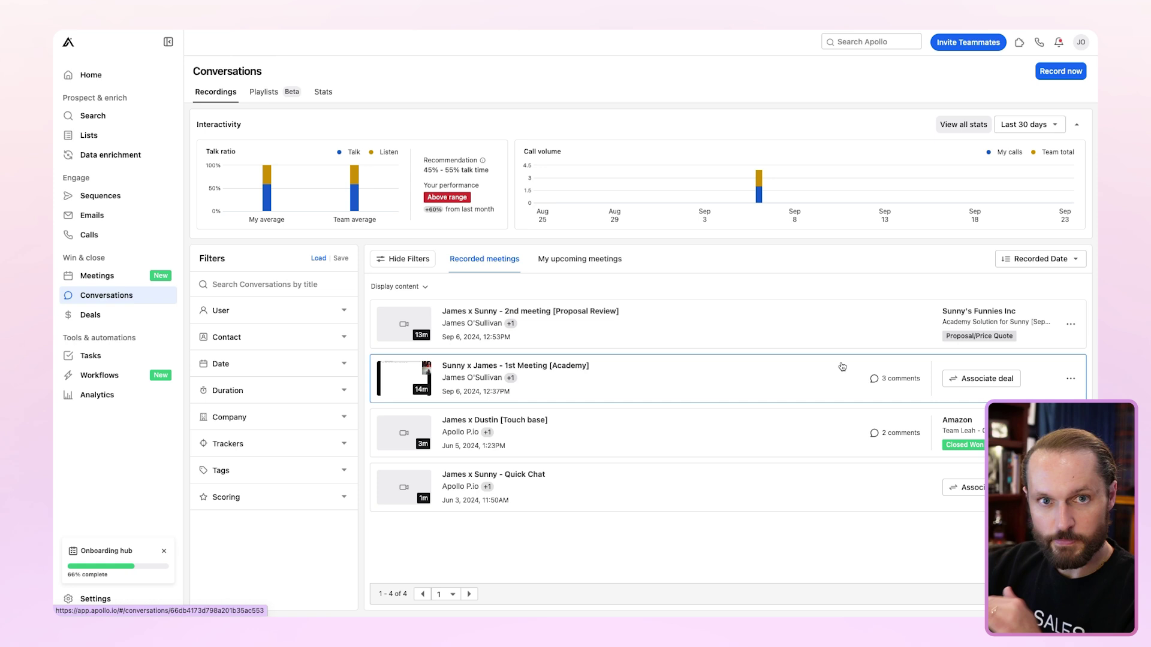
From My upcoming meetings, start an impromptu Record now and focus the Meeting URL field
{"action": "left_click", "coordinate": [599, 260]}
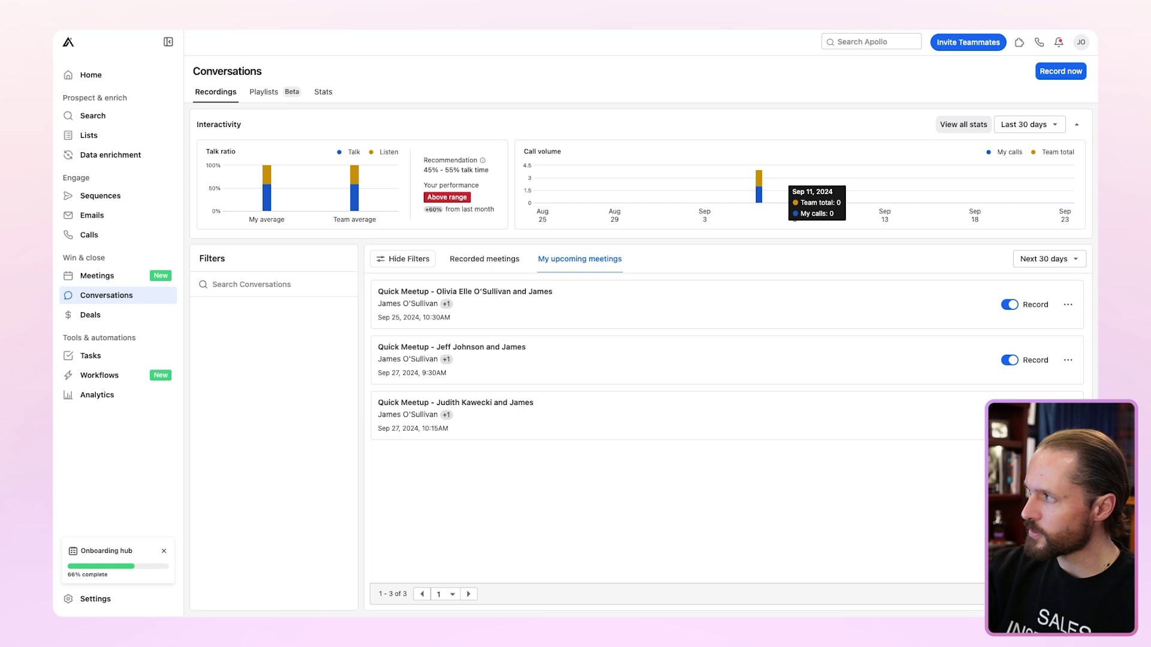
{"action": "left_click", "coordinate": [1057, 73]}
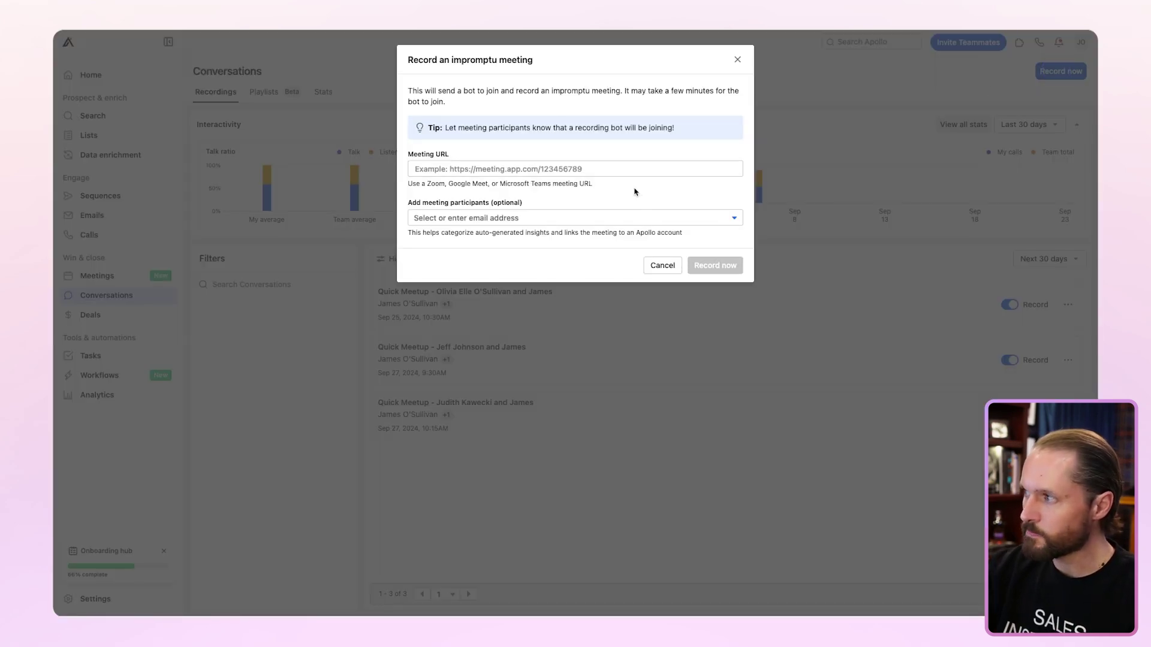
{"action": "left_click", "coordinate": [624, 172]}
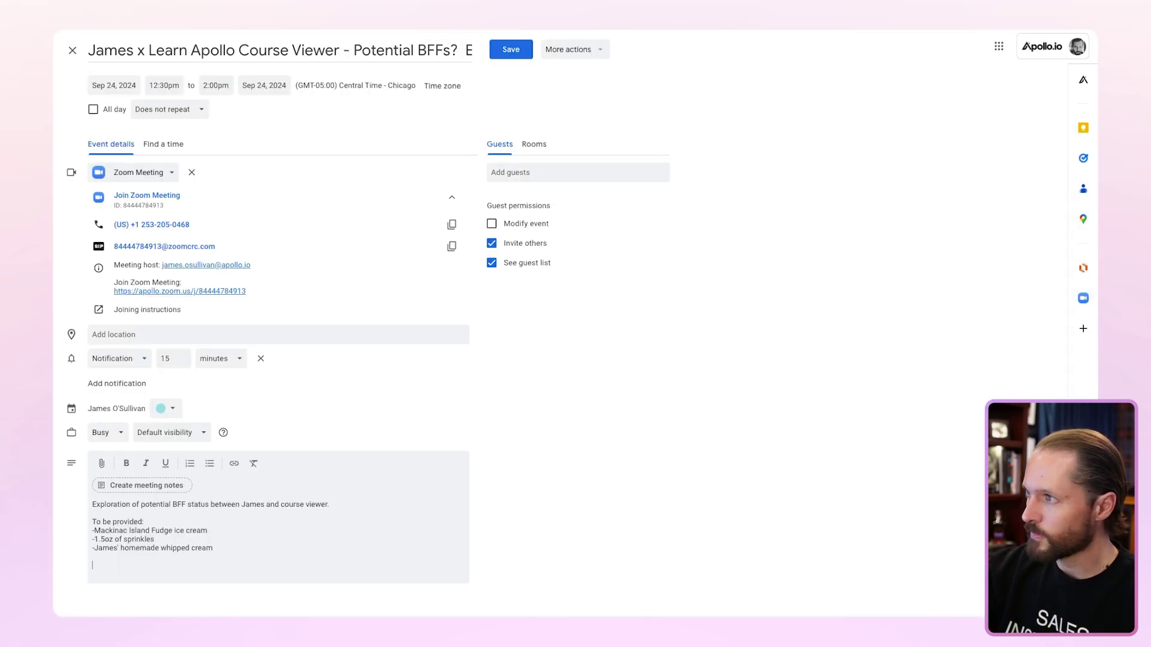
Copy the Zoom join link's address from the Google Calendar event's meeting details
{"action": "right_click", "coordinate": [215, 295]}
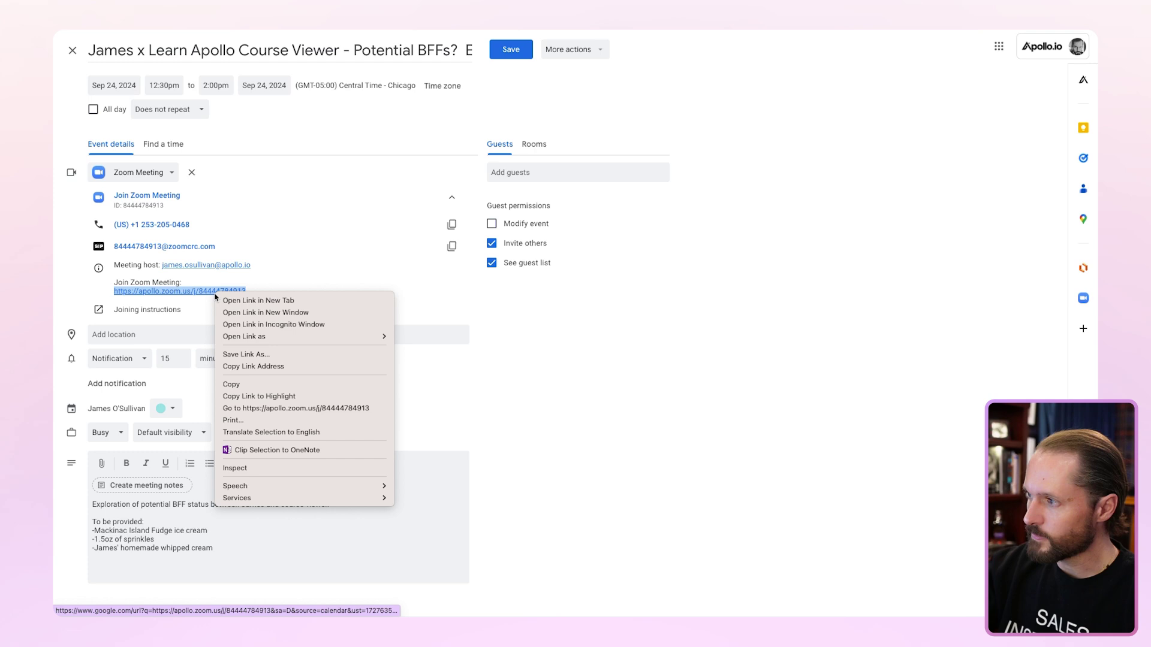
{"action": "left_click", "coordinate": [258, 367]}
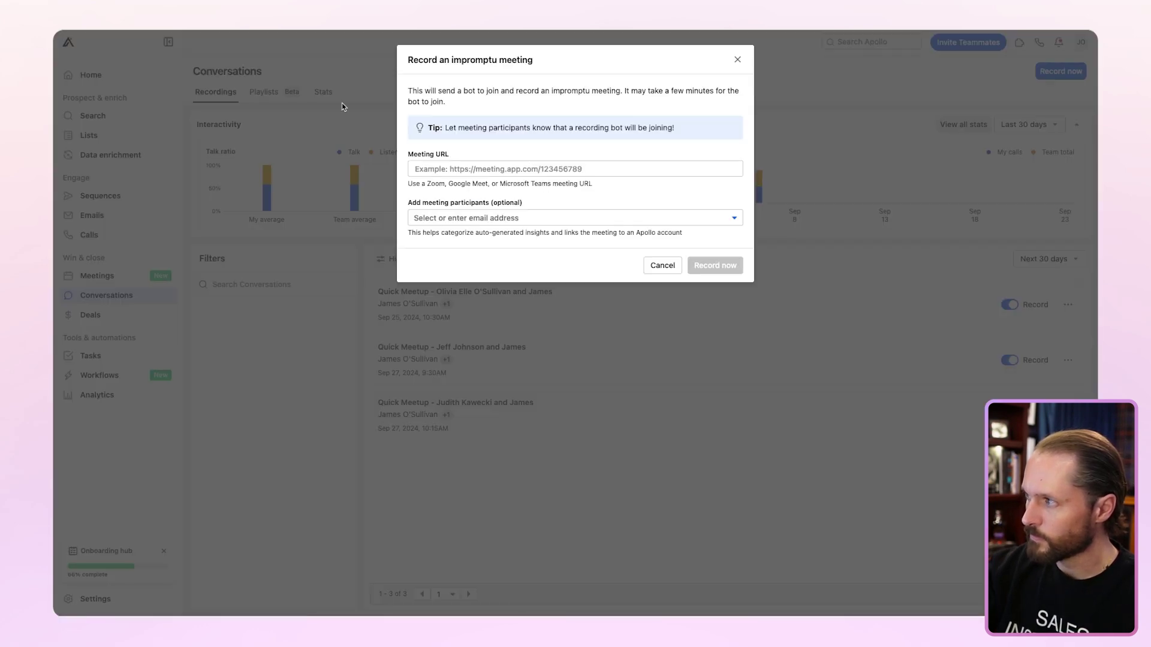
Paste the copied Zoom link as the Meeting URL and record the impromptu meeting now
{"action": "left_click", "coordinate": [459, 163]}
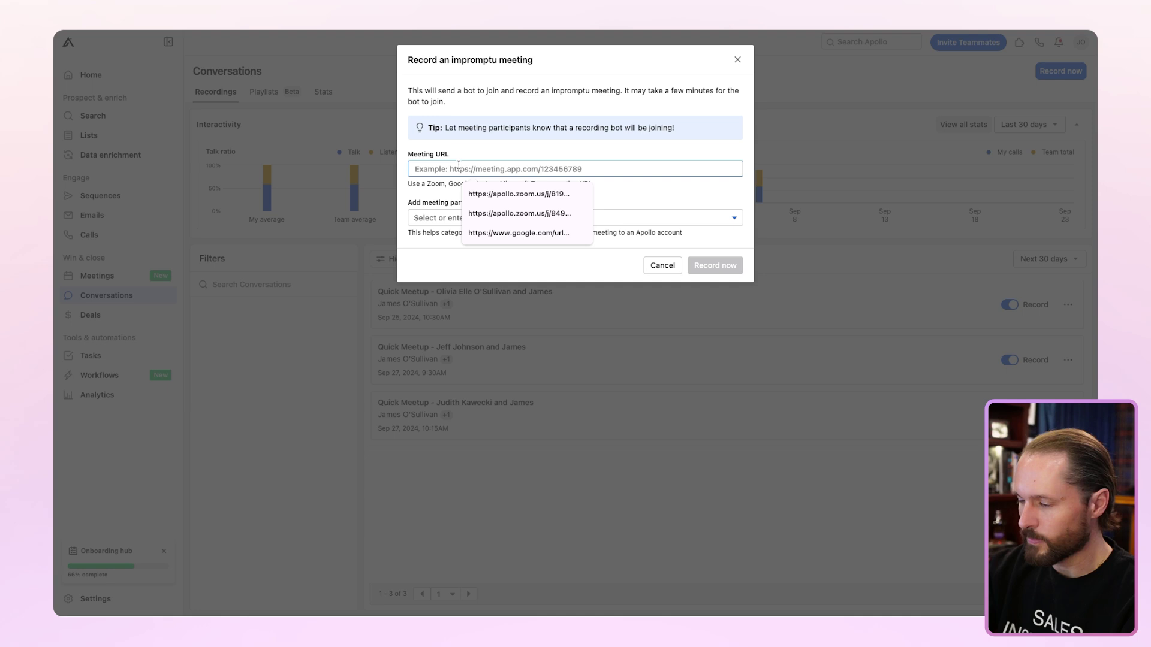
{"action": "key", "text": "ctrl+v"}
{"action": "left_click", "coordinate": [724, 258]}
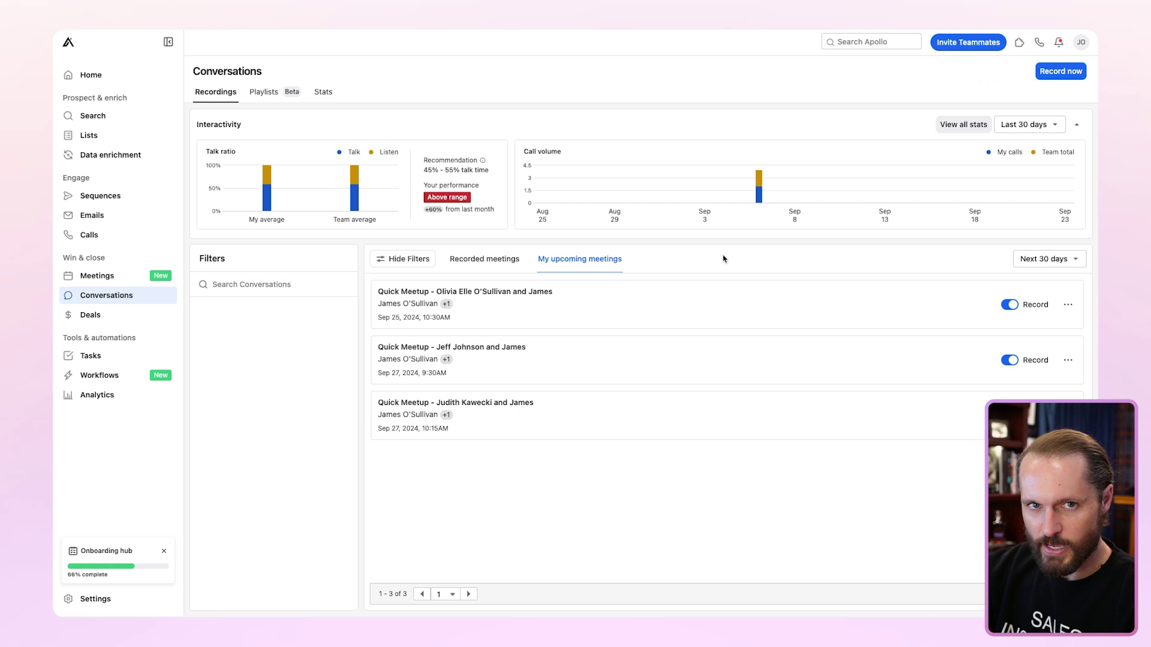
Switch to the Recorded meetings list of four recordings and hide the filters to widen it
{"action": "left_click", "coordinate": [483, 258]}
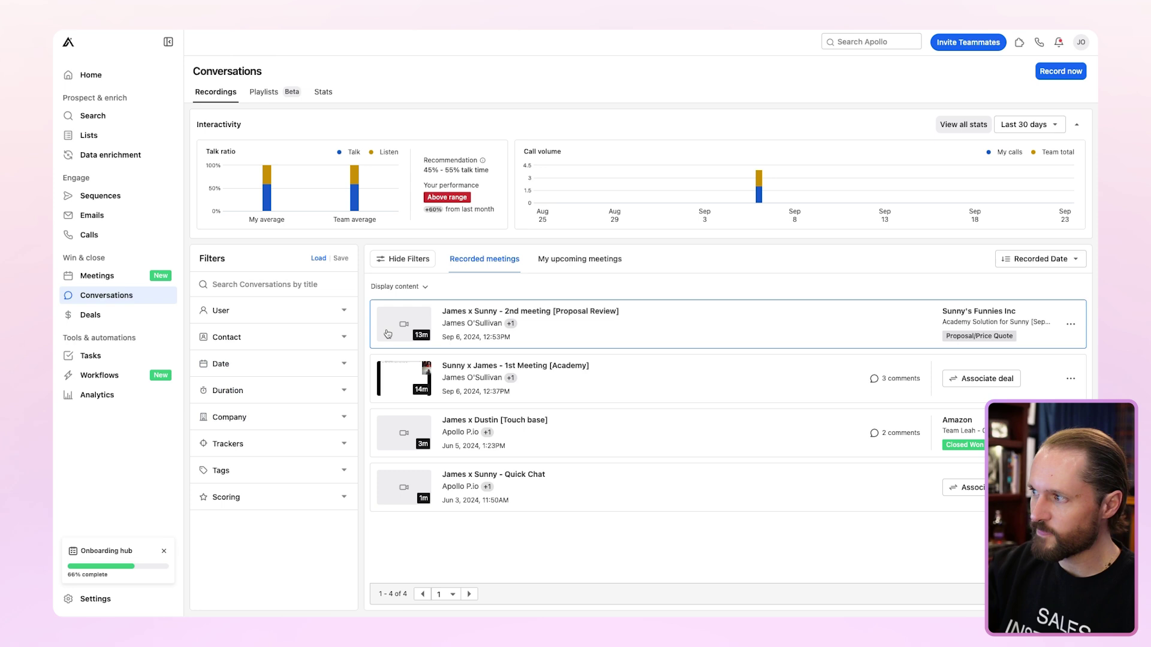
{"action": "left_click", "coordinate": [389, 257]}
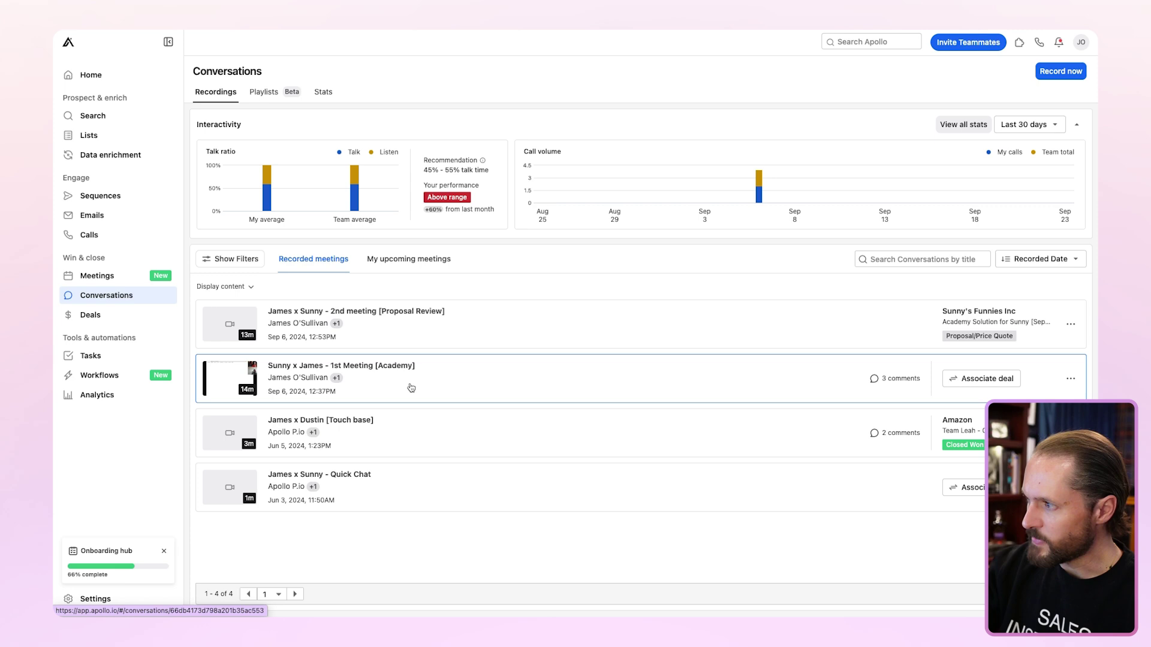
Associate the 1st Meeting [Academy] recording with the suggested Academy Solution [Sept 2024] deal
{"action": "left_click", "coordinate": [952, 383]}
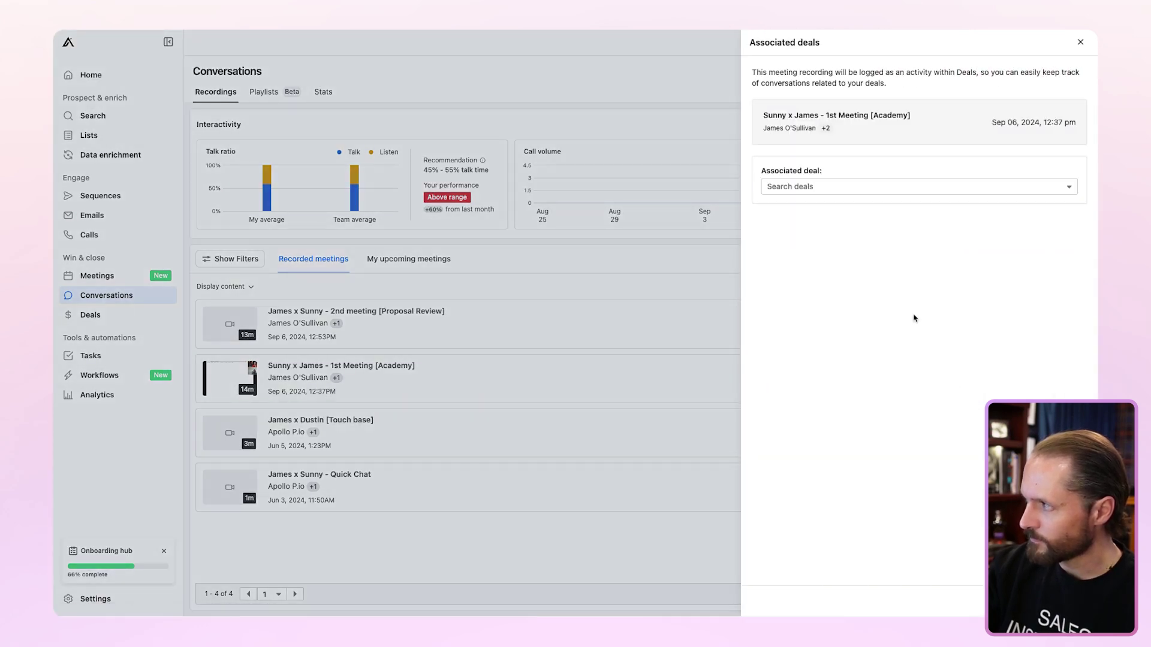
{"action": "left_click", "coordinate": [887, 185]}
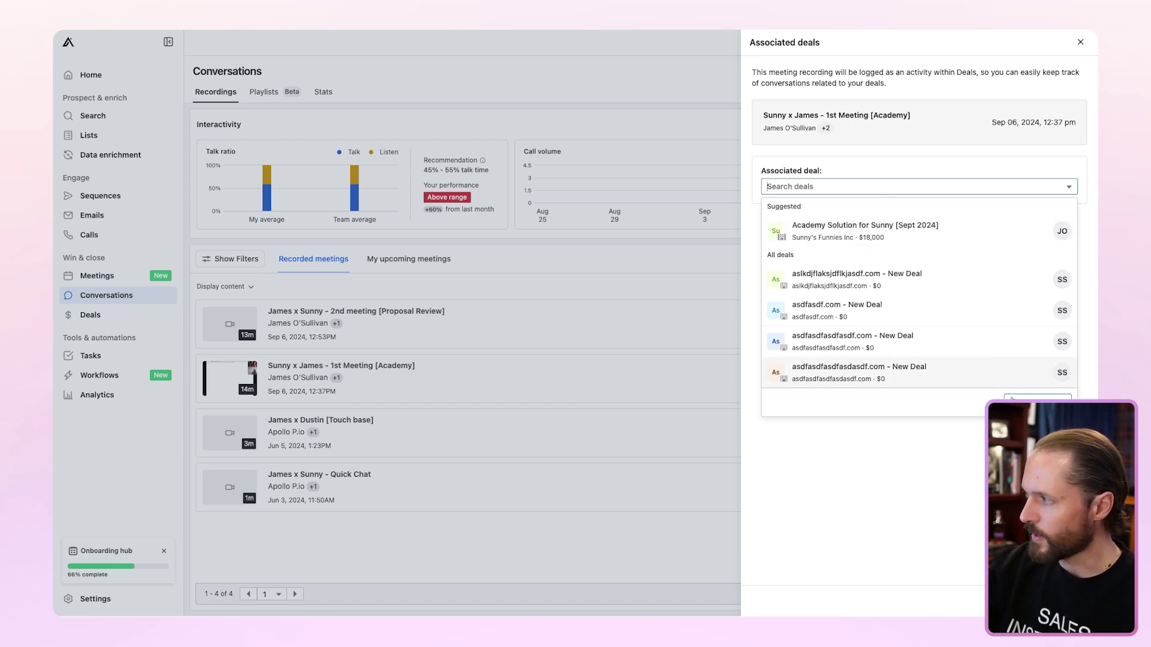
{"action": "left_click", "coordinate": [895, 231]}
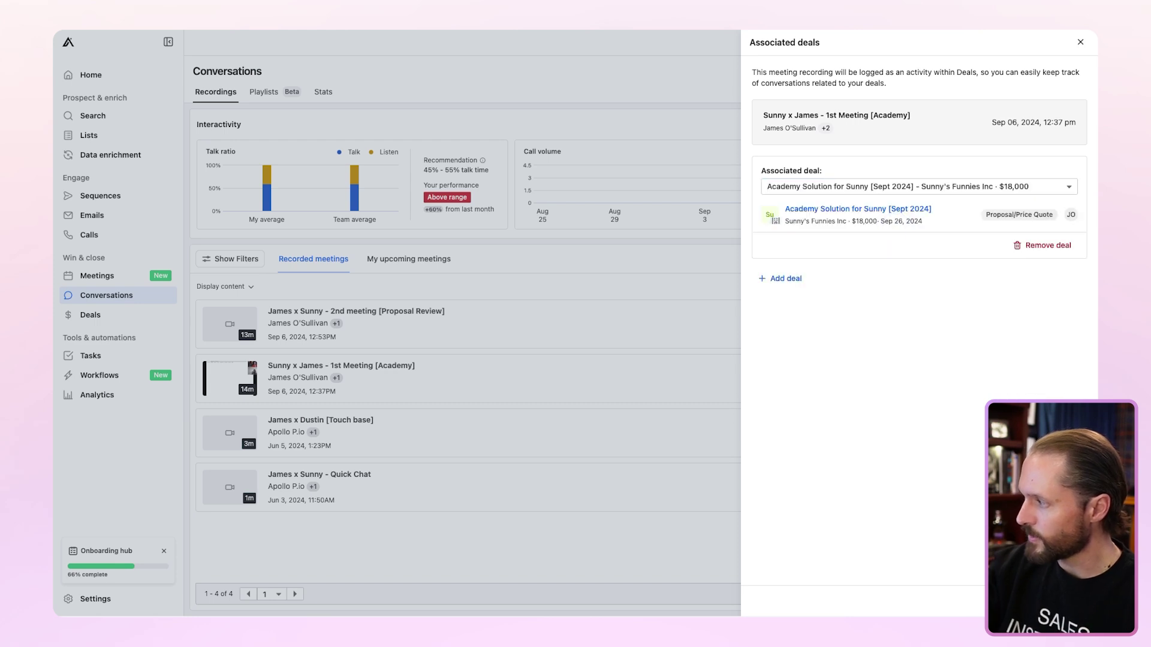
{"action": "left_click", "coordinate": [1081, 42]}
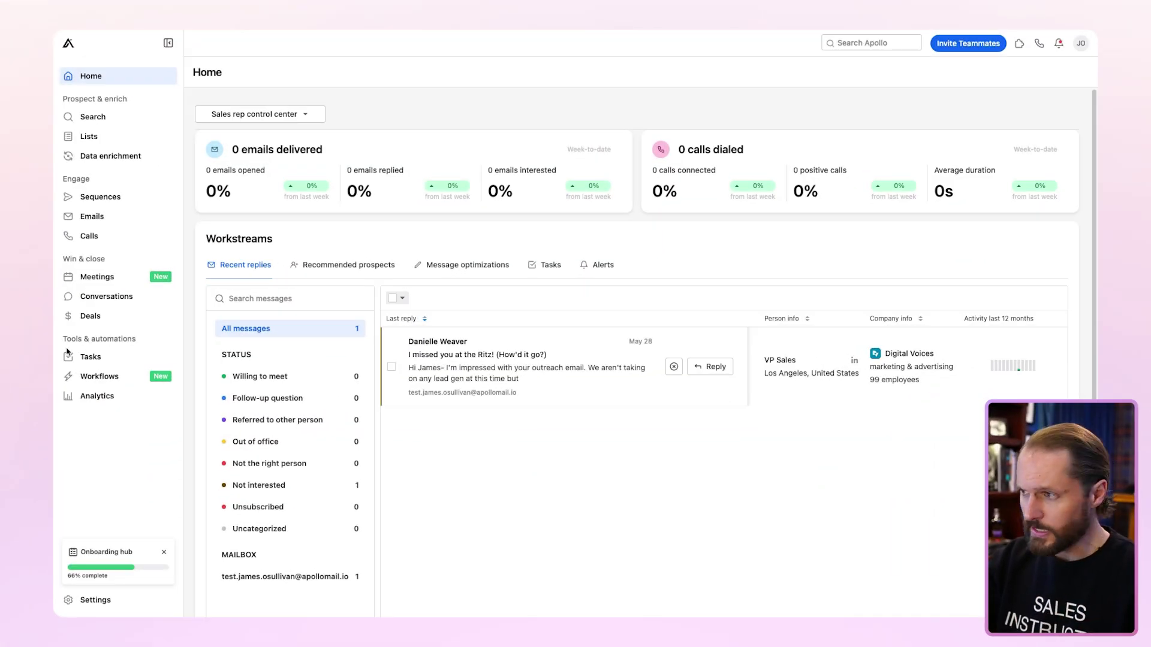
Go to Conversations and open the 1st Meeting [Academy] recording
{"action": "left_click", "coordinate": [124, 299]}
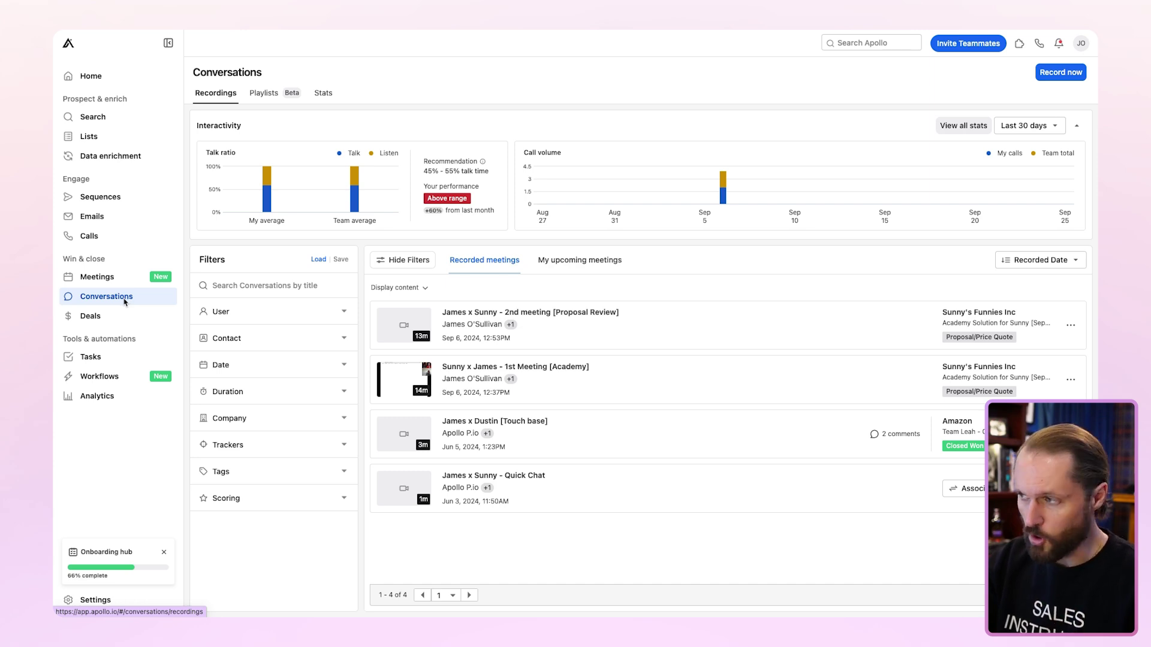
{"action": "left_click", "coordinate": [545, 382]}
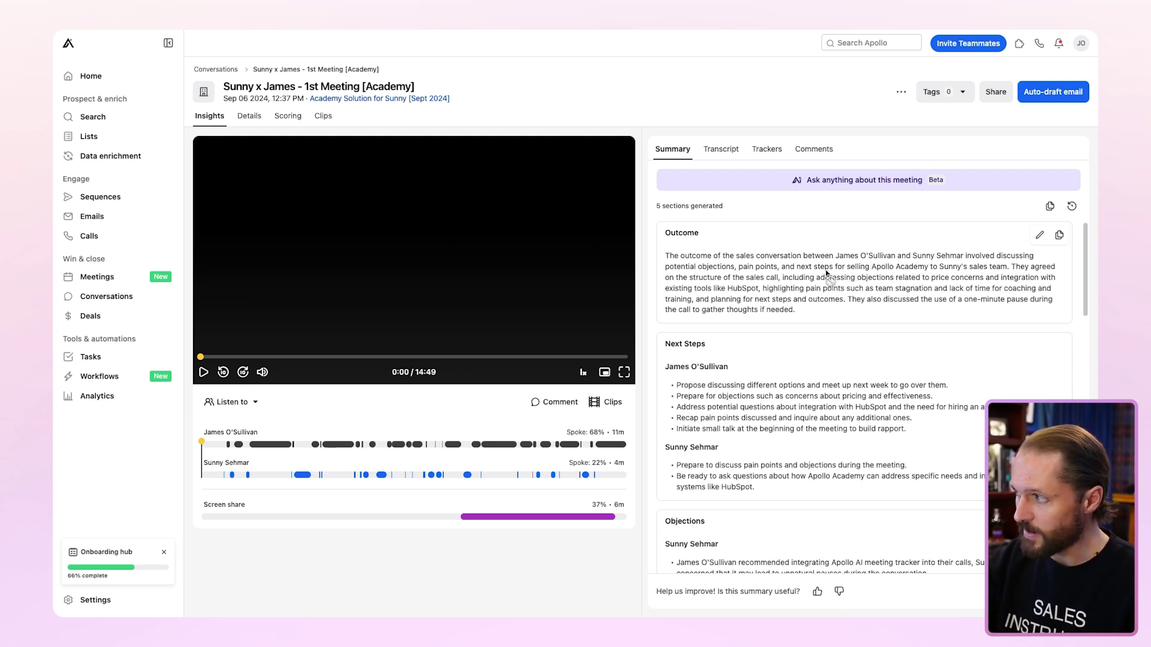
Scroll through the meeting summary's outcome, next steps and objections sections
{"action": "scroll", "coordinate": [825, 286], "scroll_direction": "down", "scroll_amount": 2}
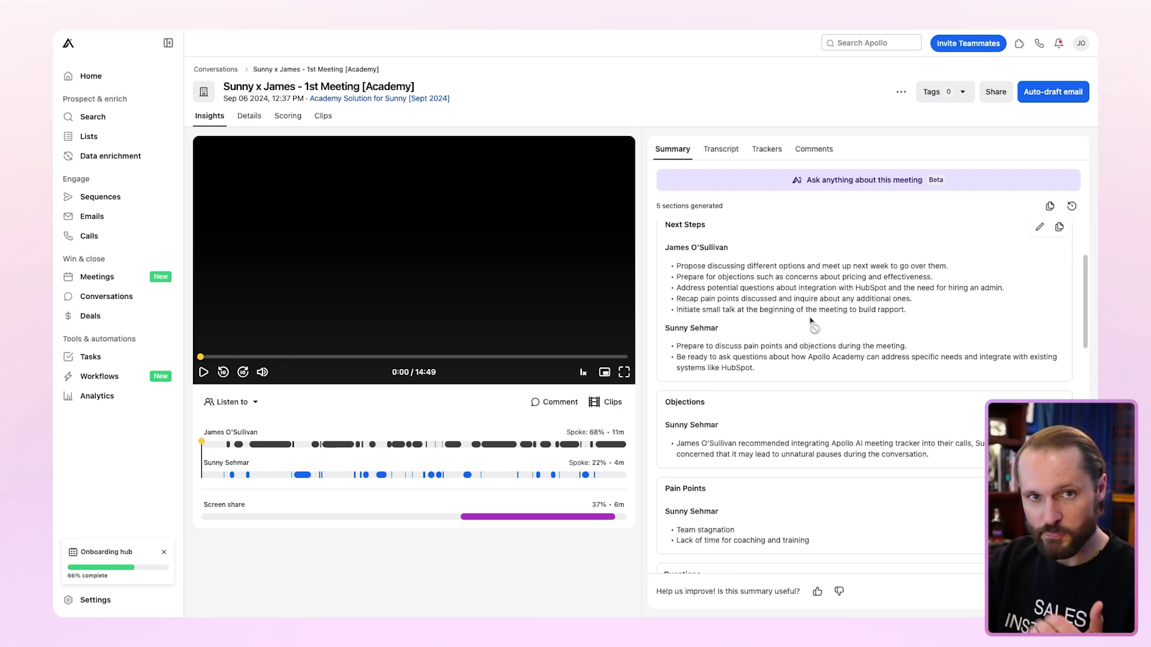
{"action": "scroll", "coordinate": [801, 393], "scroll_direction": "down", "scroll_amount": 1}
{"action": "scroll", "coordinate": [798, 378], "scroll_direction": "down", "scroll_amount": 10}
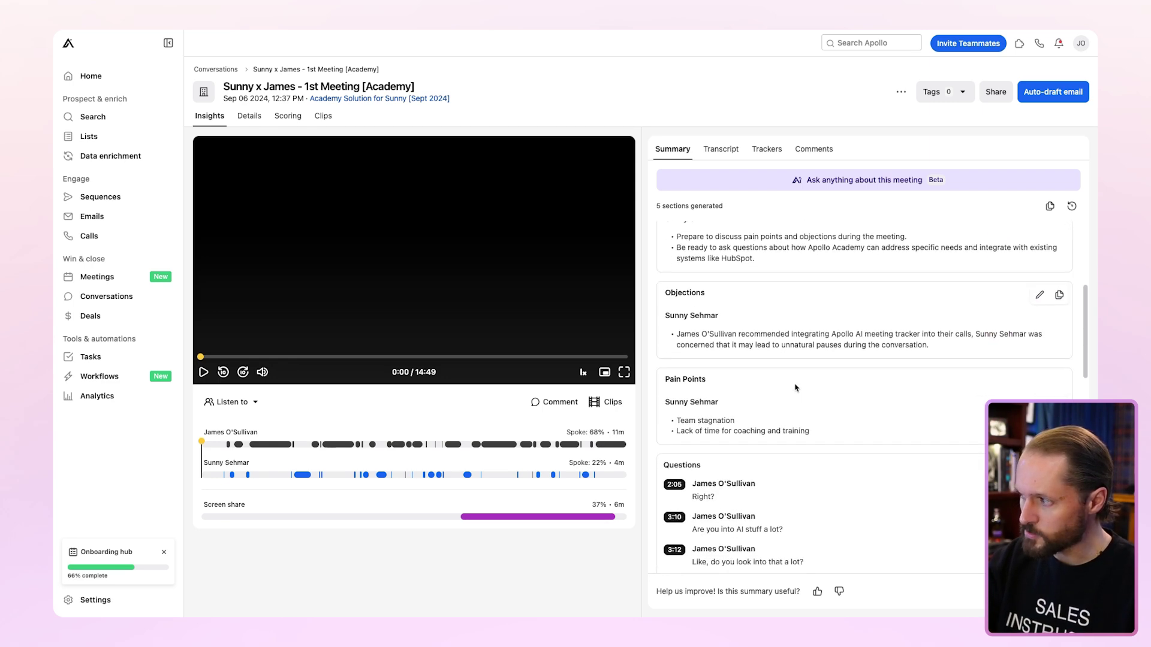
{"action": "scroll", "coordinate": [802, 360], "scroll_direction": "down", "scroll_amount": 2}
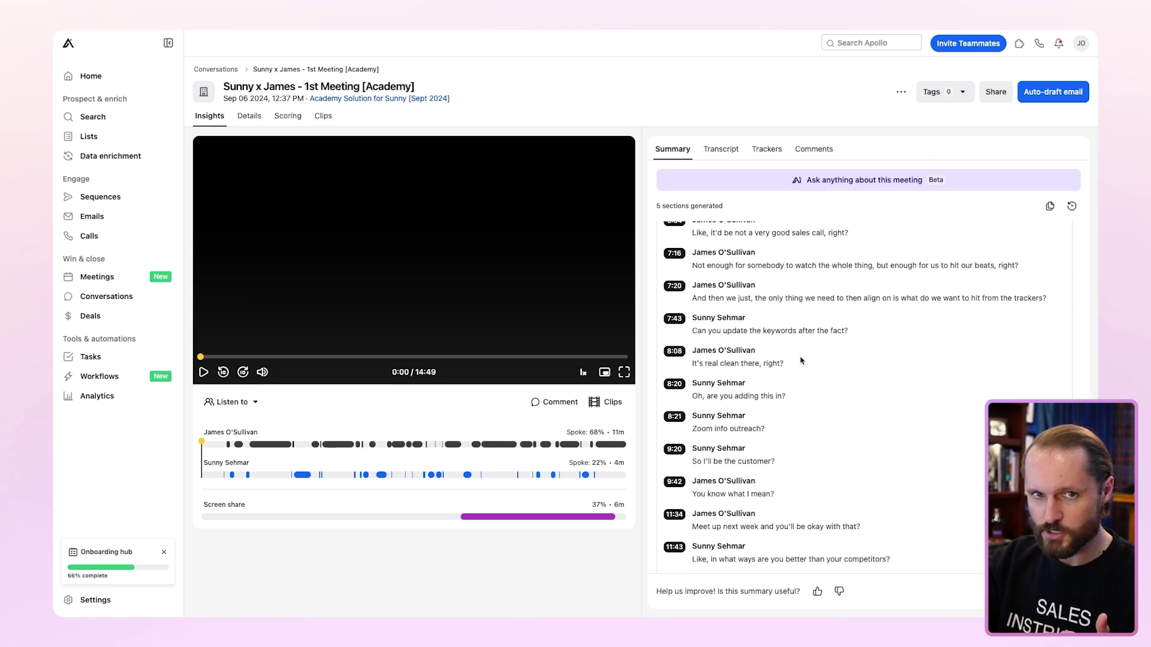
{"action": "scroll", "coordinate": [801, 360], "scroll_direction": "down", "scroll_amount": 5}
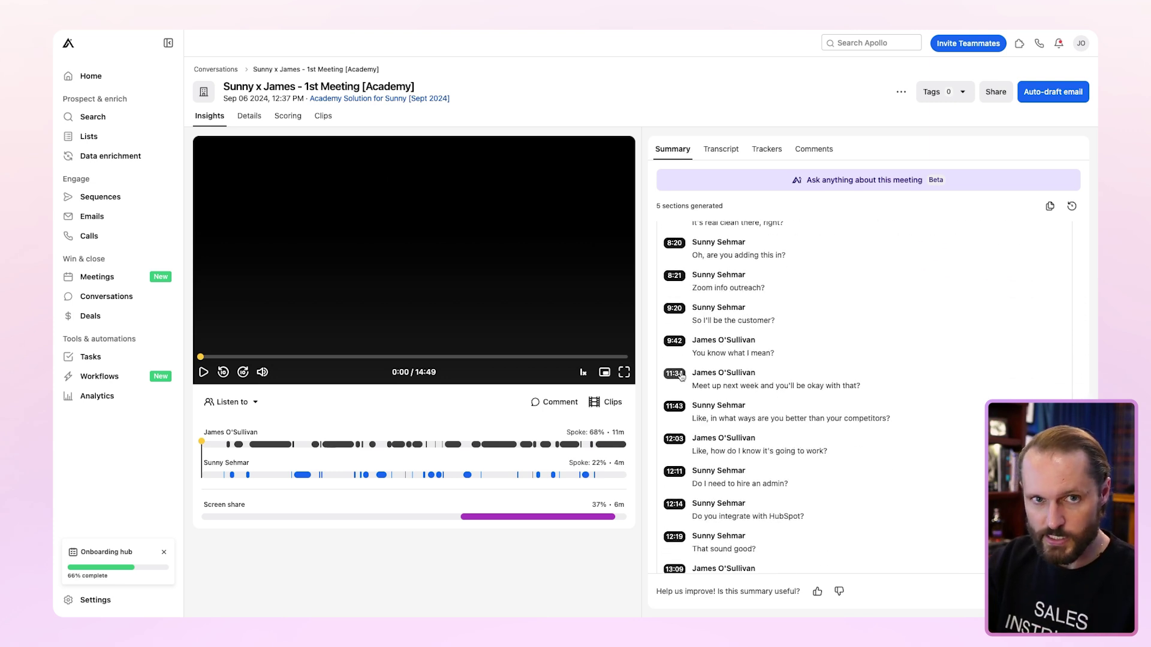
{"action": "scroll", "coordinate": [793, 400], "scroll_direction": "up", "scroll_amount": 10}
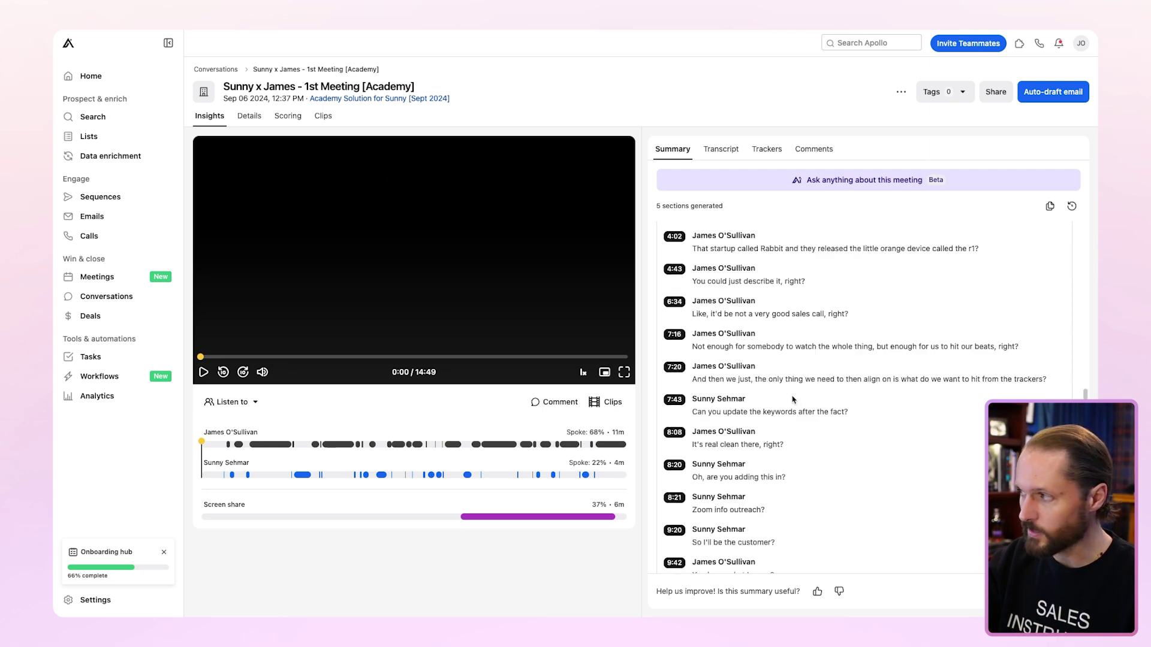
Open Ask Apollo and ask what the prospect cared about most in the meeting
{"action": "left_click", "coordinate": [870, 182]}
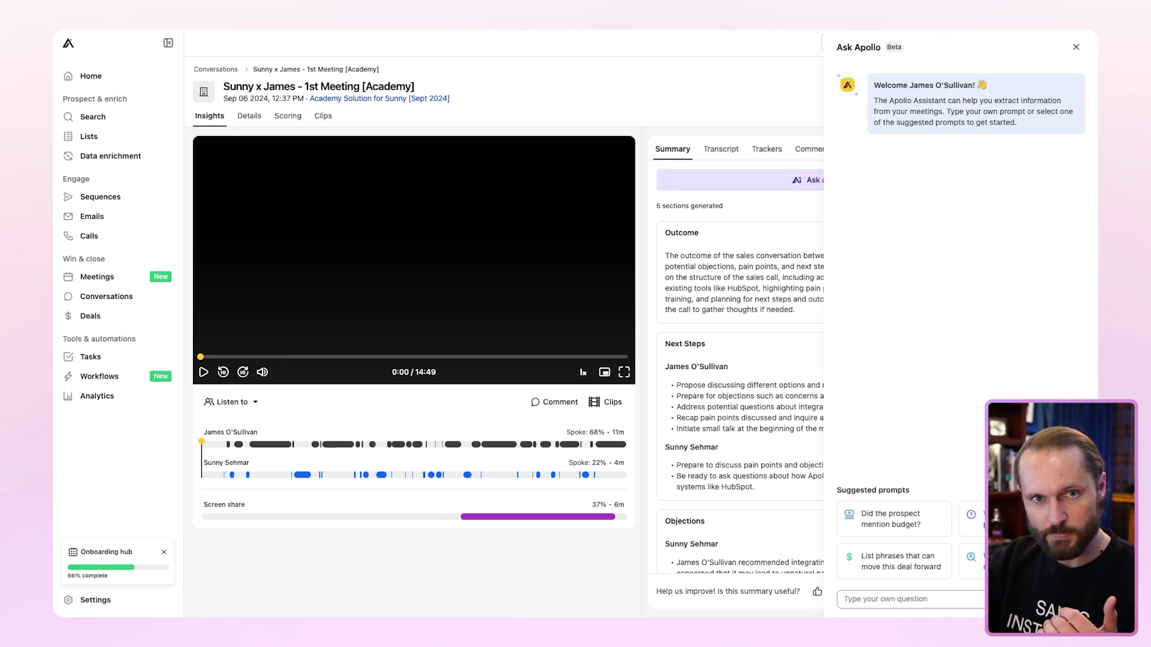
{"action": "left_click", "coordinate": [962, 596]}
{"action": "type", "text": "What did Sunny care about most?"}
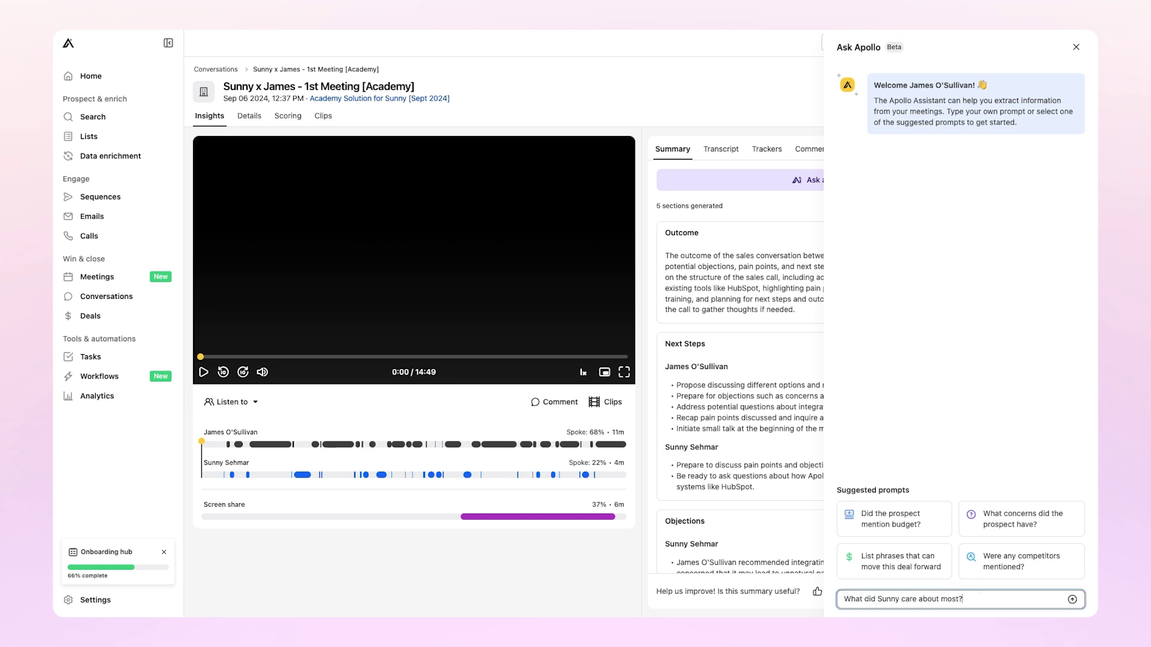
{"action": "key", "text": "Return"}
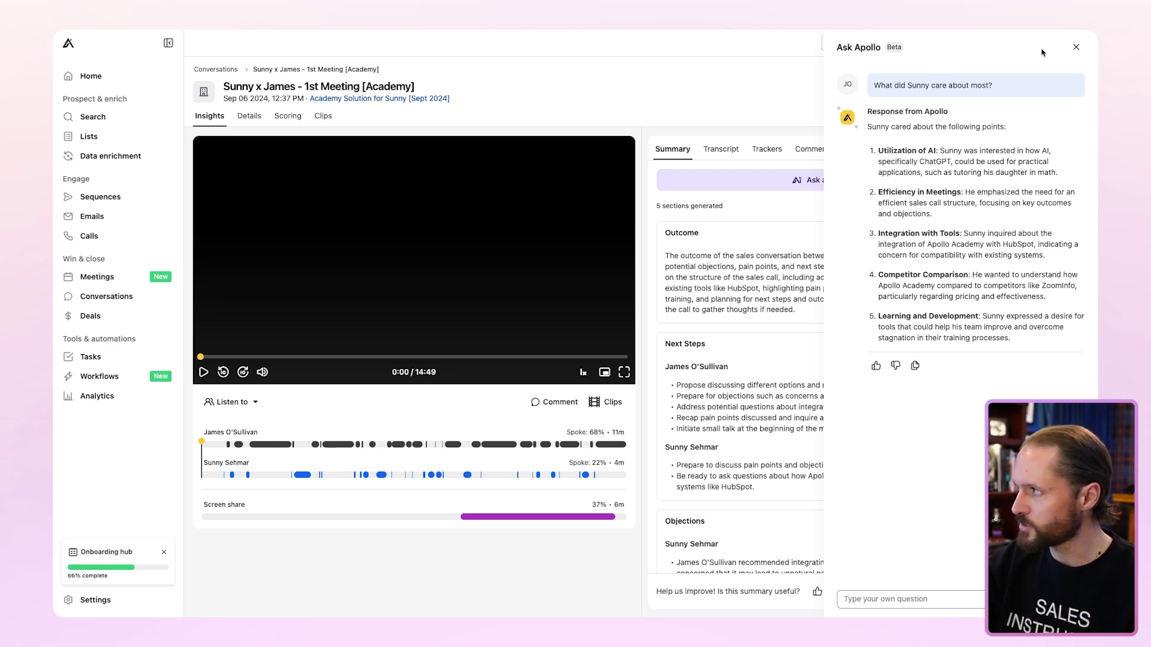
Close the assistant, switch to the Transcript, and highlight the line about renaming it Furby
{"action": "left_click", "coordinate": [1070, 49]}
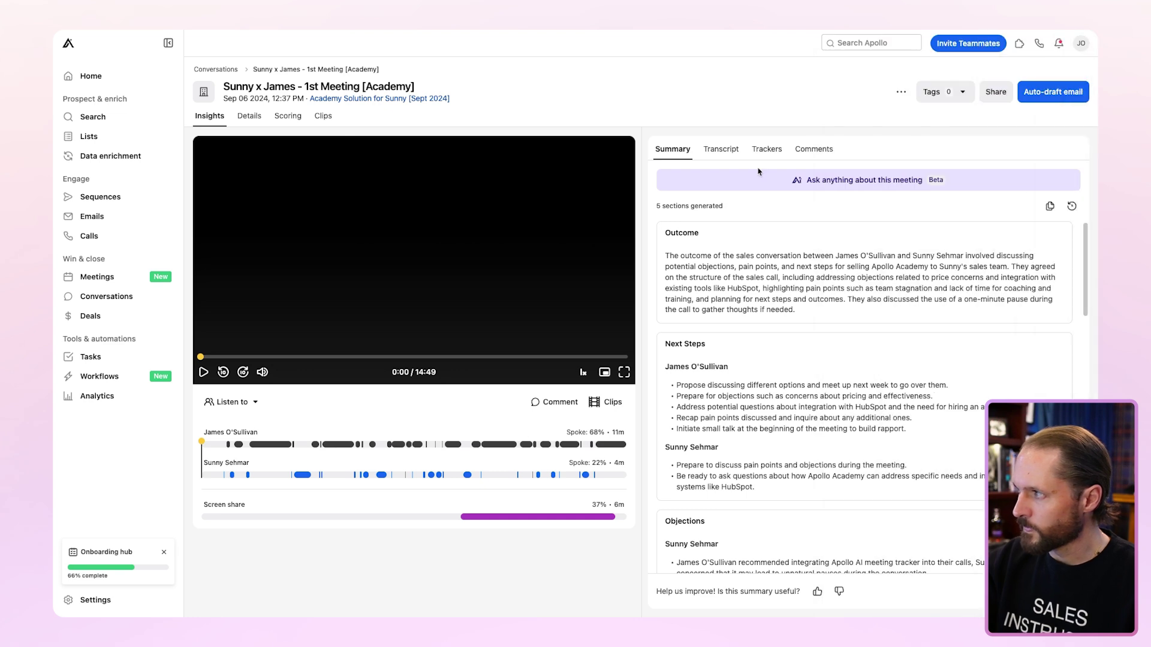
{"action": "left_click", "coordinate": [720, 149]}
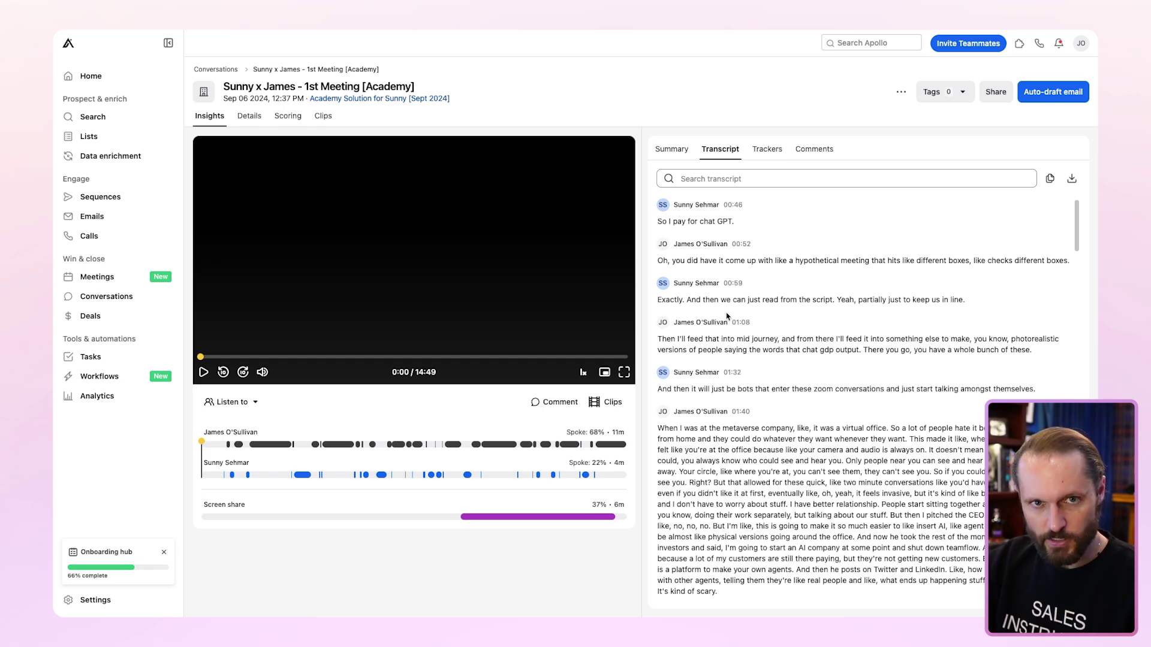
{"action": "scroll", "coordinate": [734, 359], "scroll_direction": "down", "scroll_amount": 10}
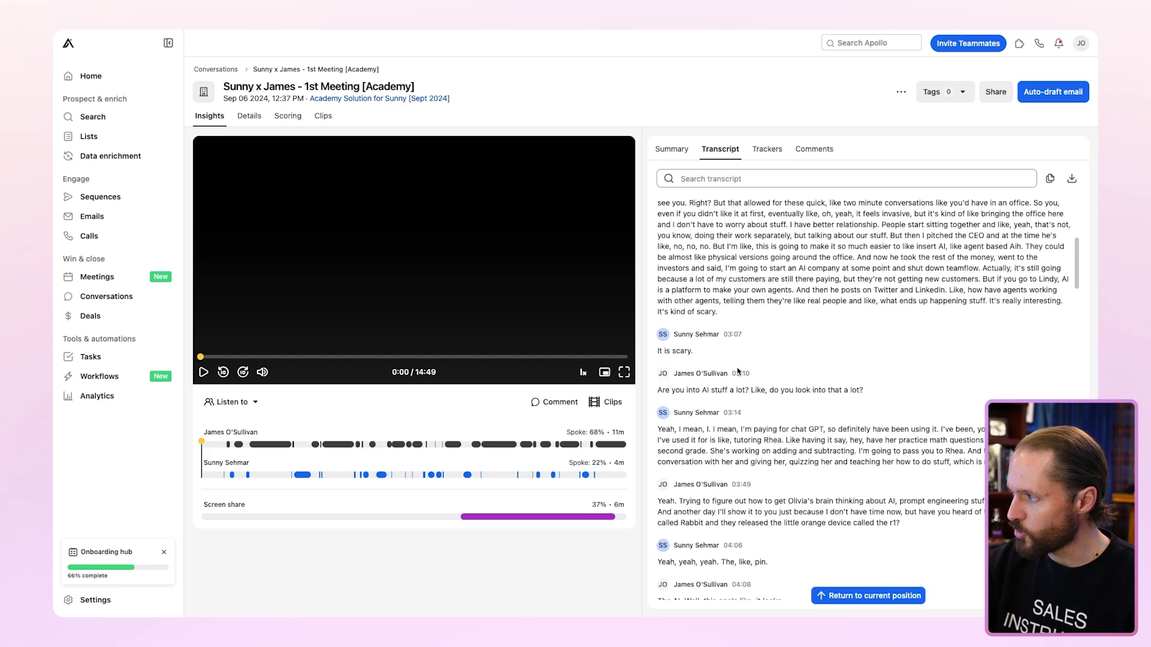
{"action": "scroll", "coordinate": [738, 372], "scroll_direction": "down", "scroll_amount": 8}
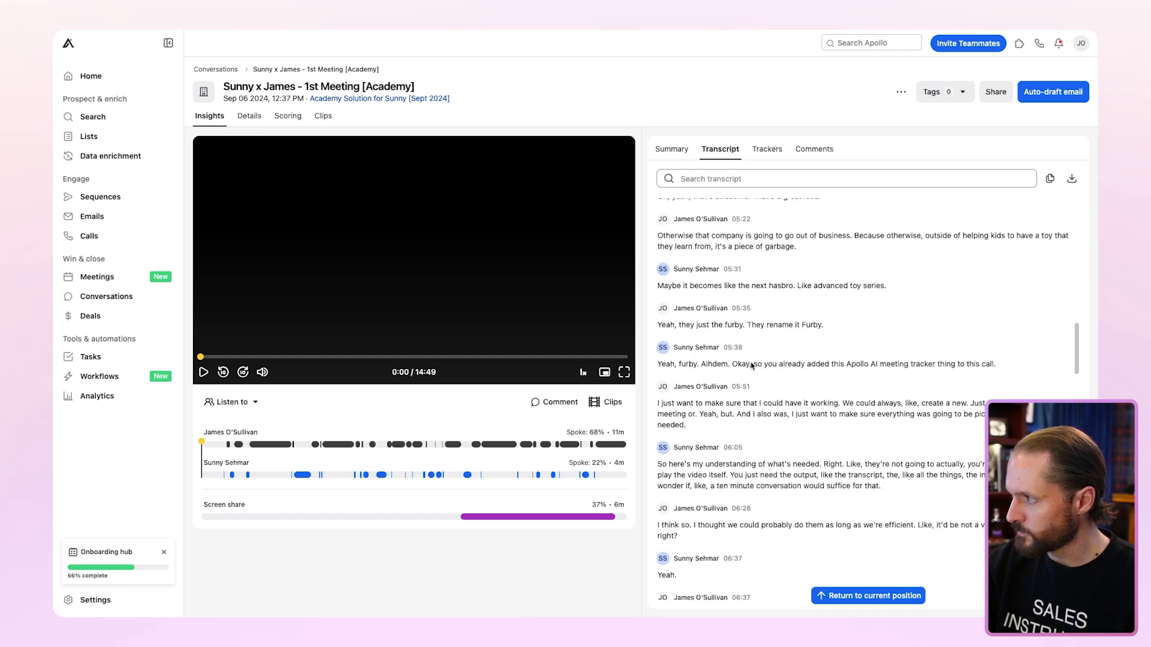
{"action": "left_click_drag", "start_coordinate": [846, 333], "coordinate": [656, 325]}
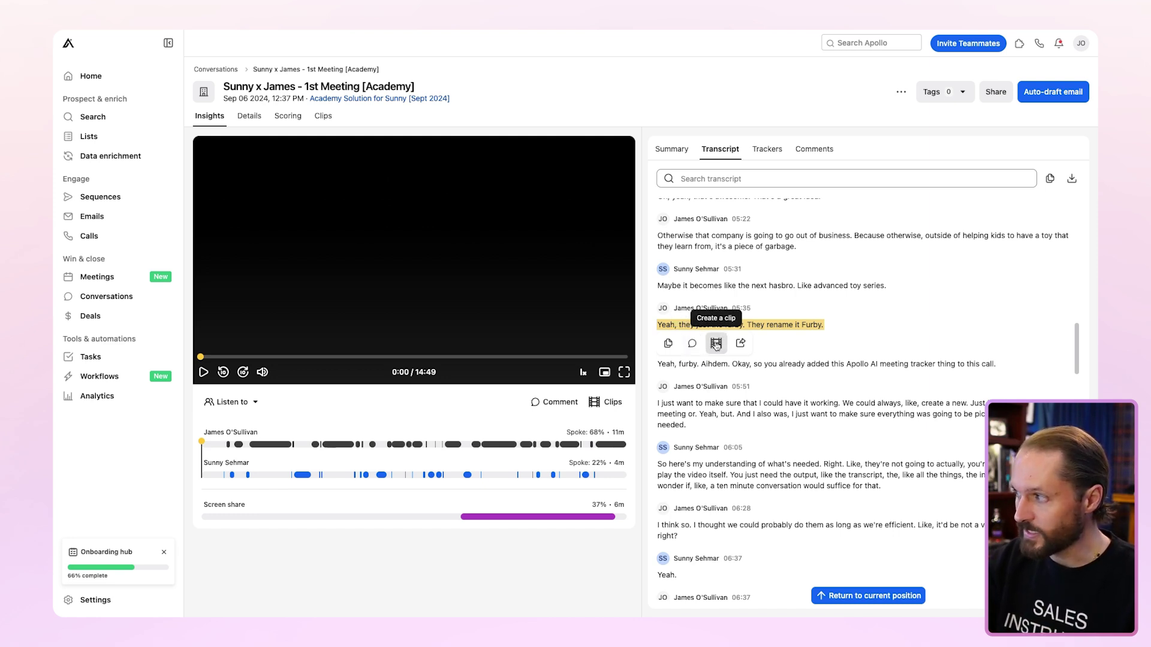
Start a clip from the selected line titled 'Furby', then cancel without saving it
{"action": "left_click", "coordinate": [716, 344]}
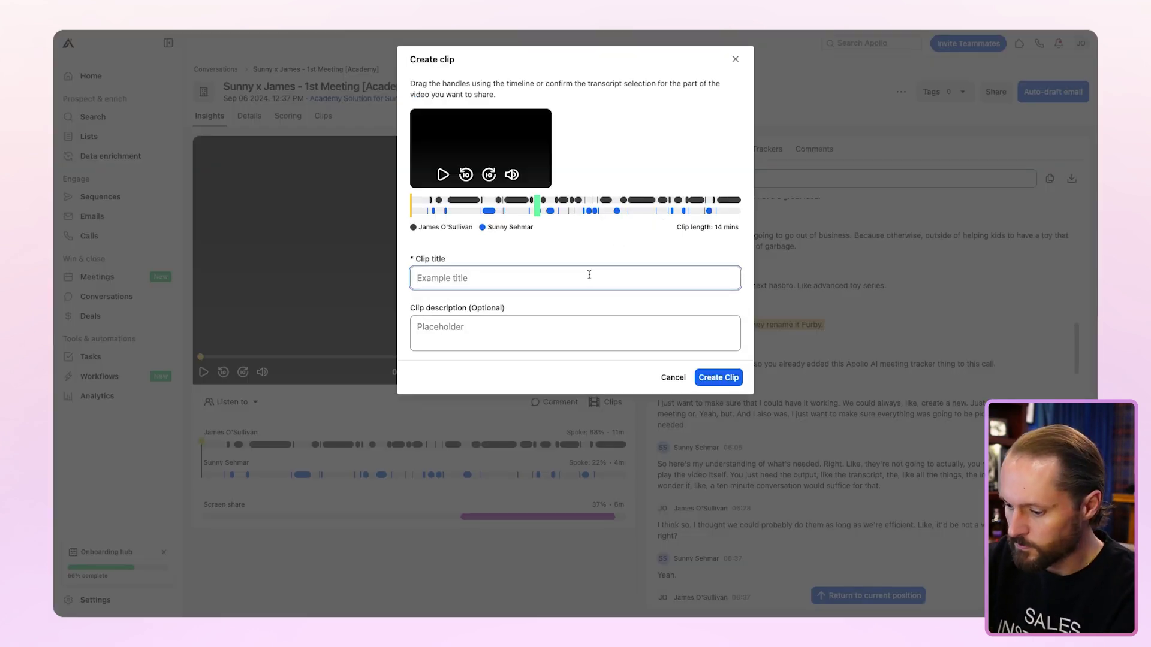
{"action": "type", "text": "Furby"}
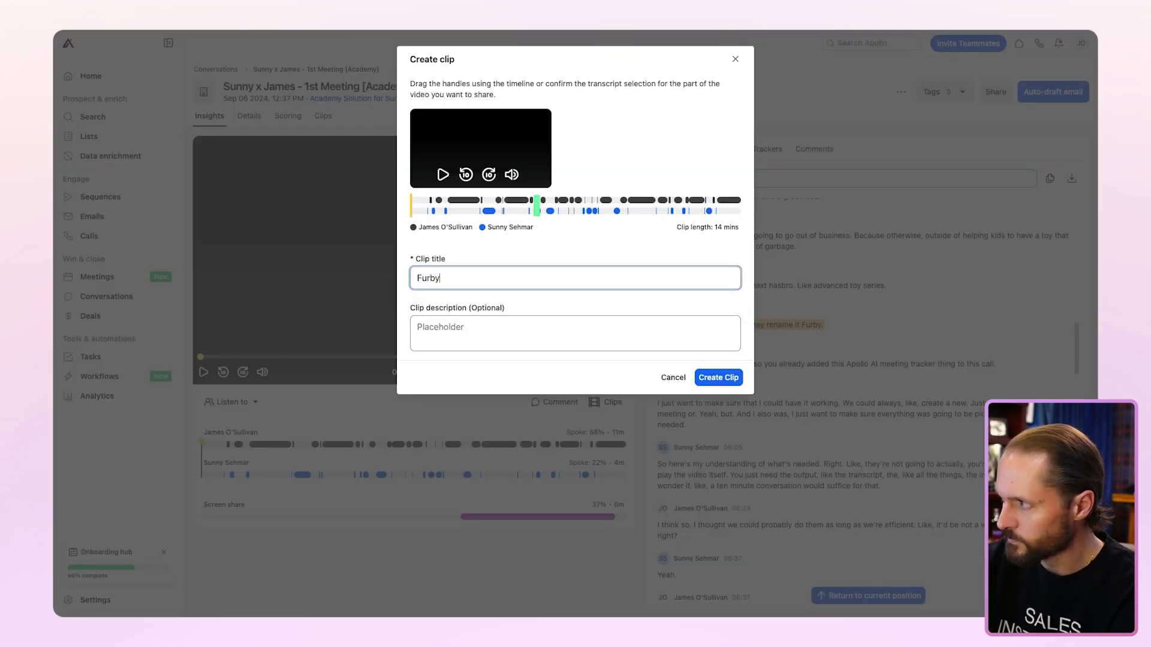
{"action": "left_click", "coordinate": [673, 377]}
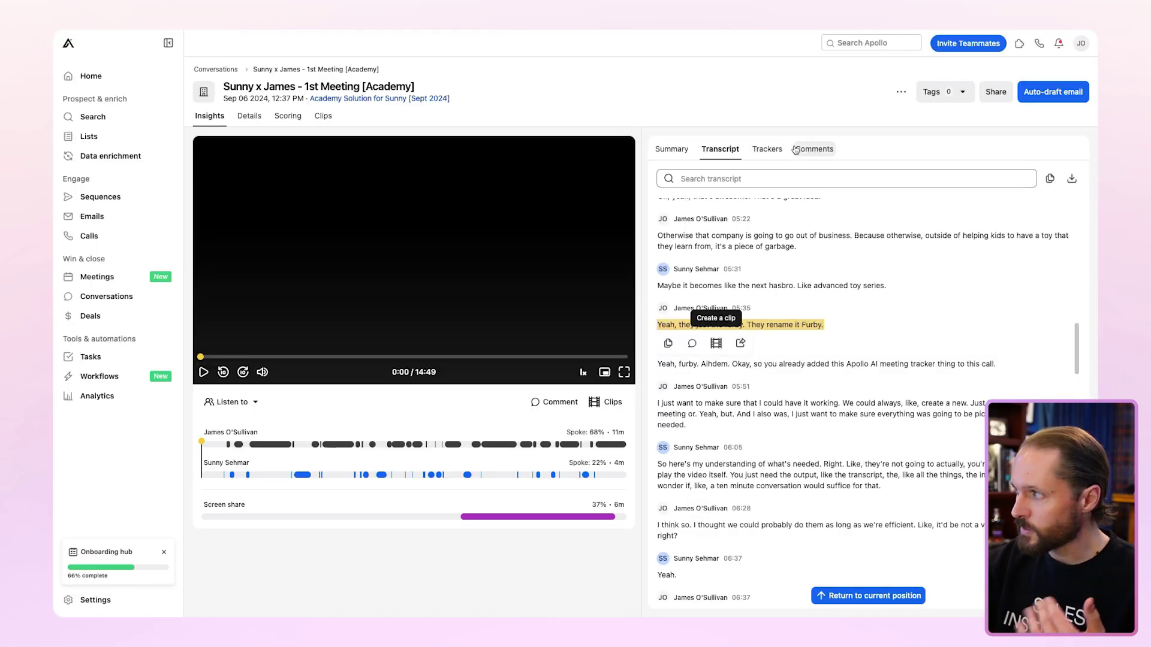
Jump to the 8:21 'outreach' tracker mention, play it briefly, then view the empty Comments
{"action": "left_click", "coordinate": [767, 149]}
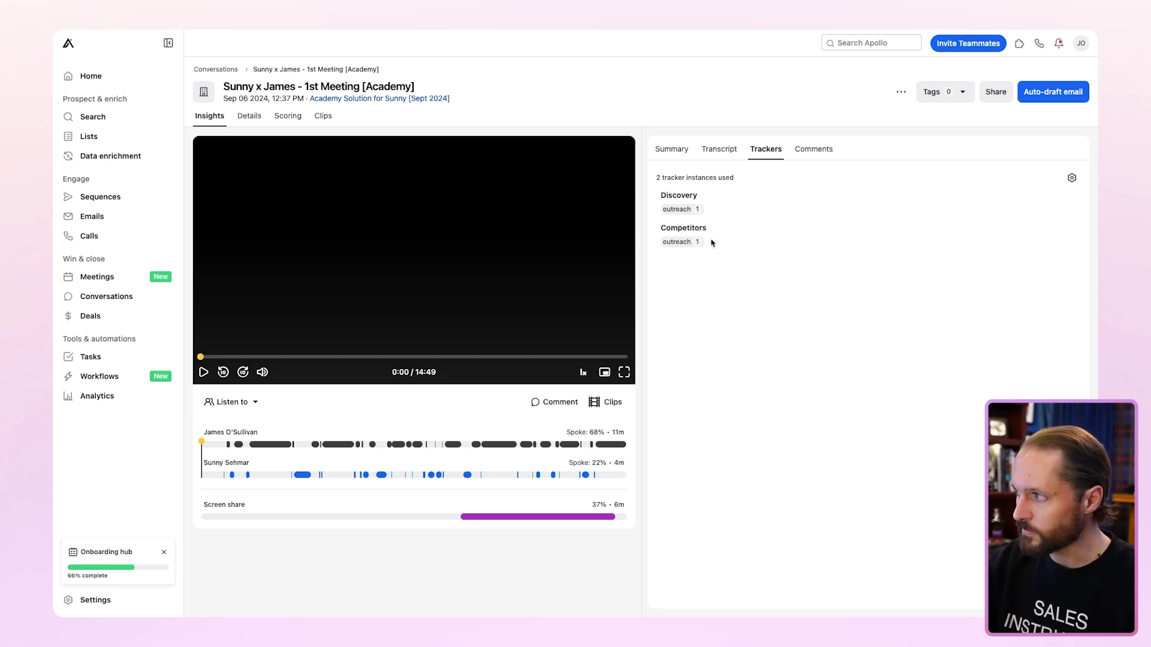
{"action": "left_click", "coordinate": [689, 242]}
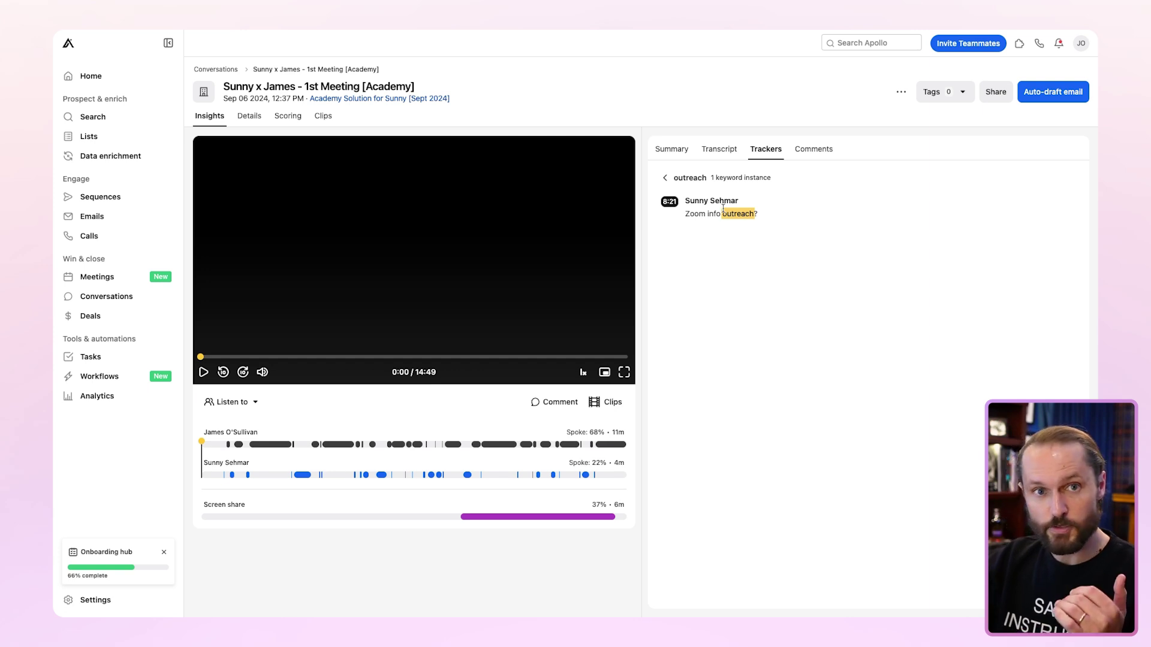
{"action": "left_click", "coordinate": [669, 202]}
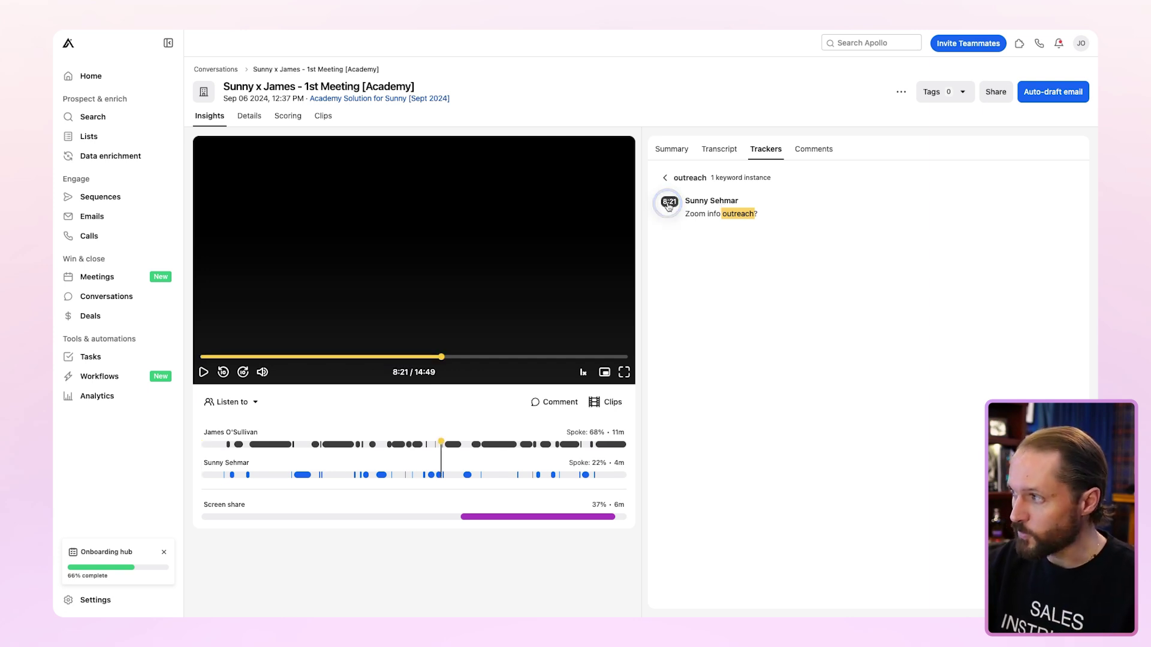
{"action": "left_click", "coordinate": [205, 373]}
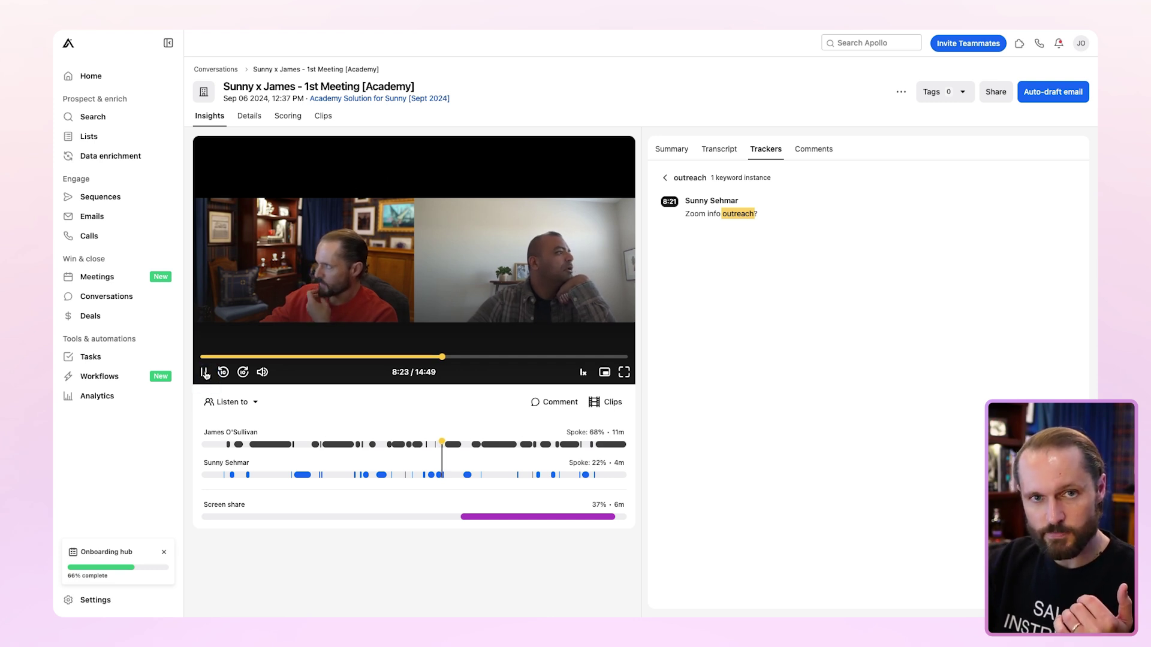
{"action": "left_click", "coordinate": [205, 374]}
{"action": "left_click", "coordinate": [814, 149]}
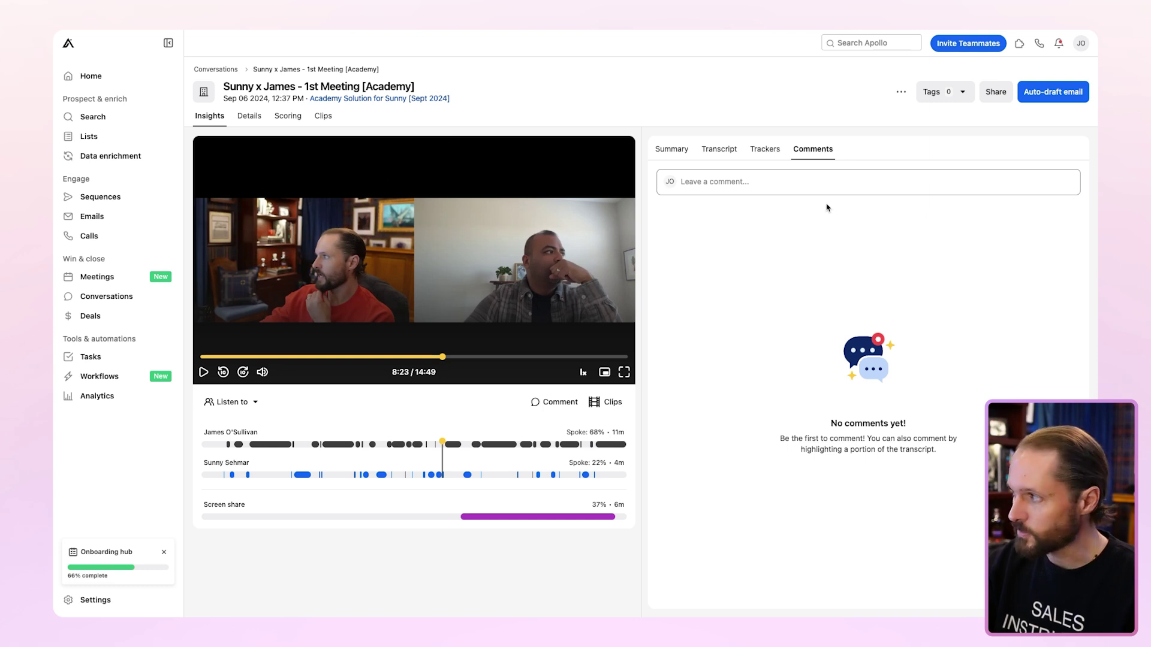
Comment on the meeting, @-mentioning the teammate, with the message 'check this out Mom!'
{"action": "left_click", "coordinate": [832, 181]}
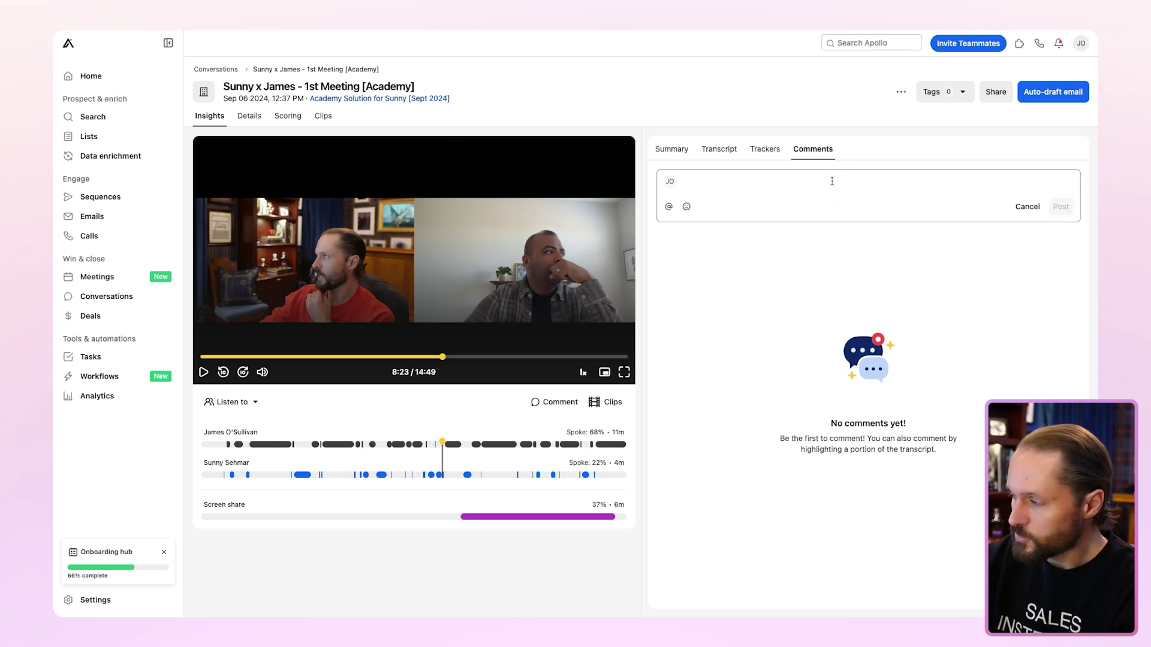
{"action": "left_click", "coordinate": [725, 184]}
{"action": "type", "text": "@m"}
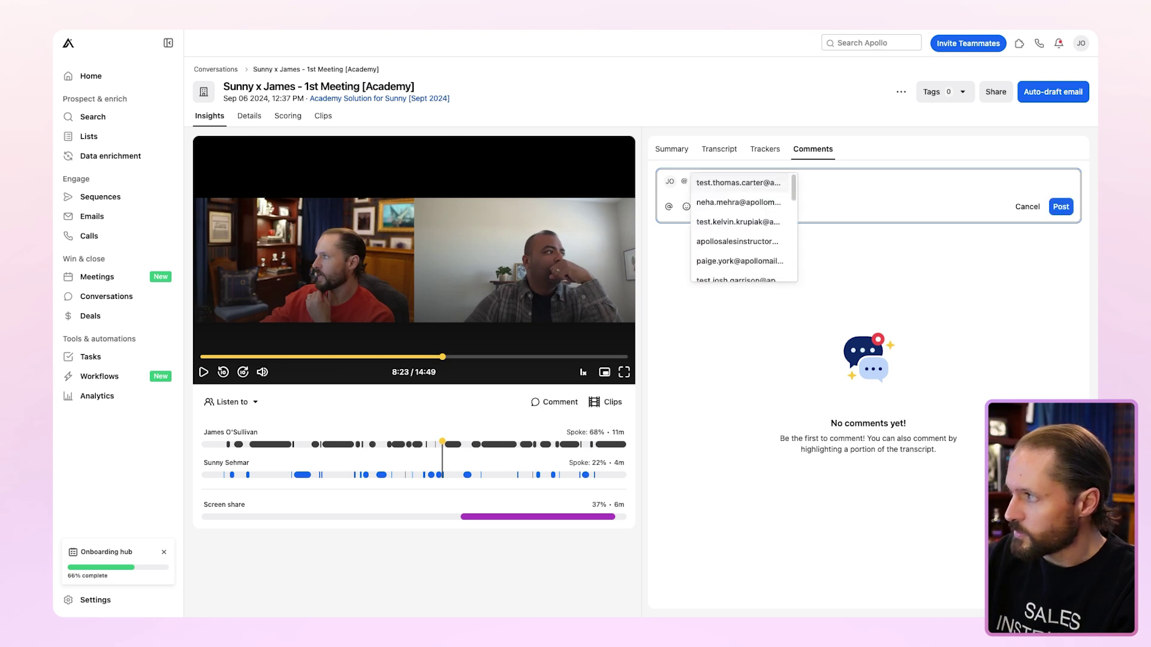
{"action": "left_click", "coordinate": [727, 182]}
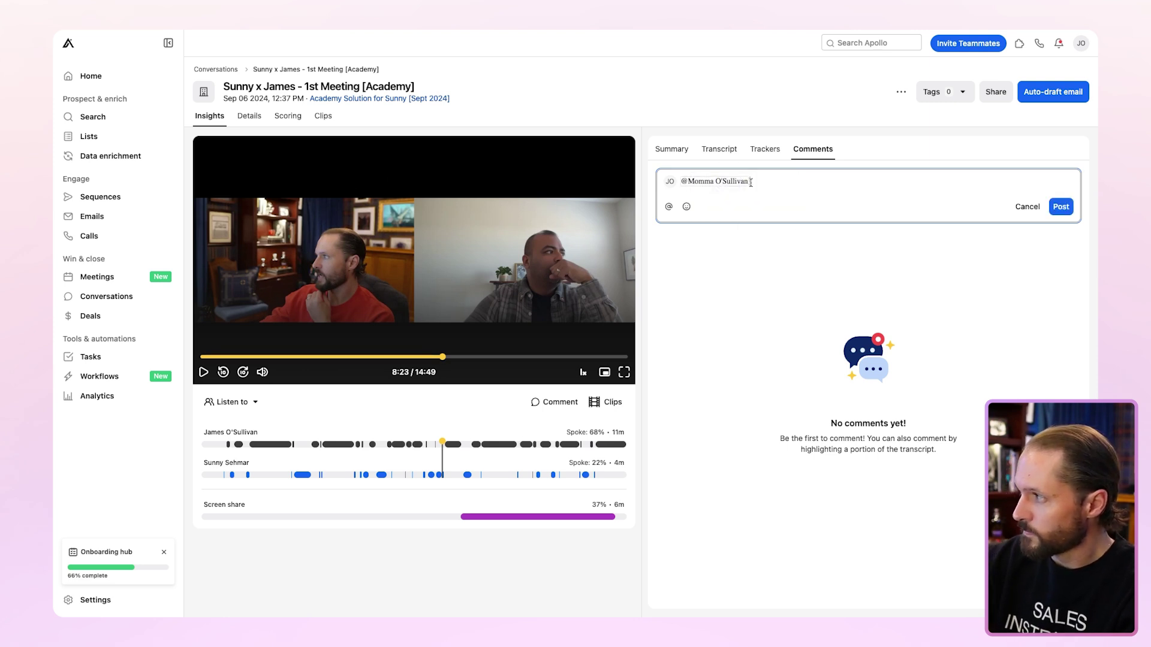
{"action": "type", "text": "- check this out Mom!"}
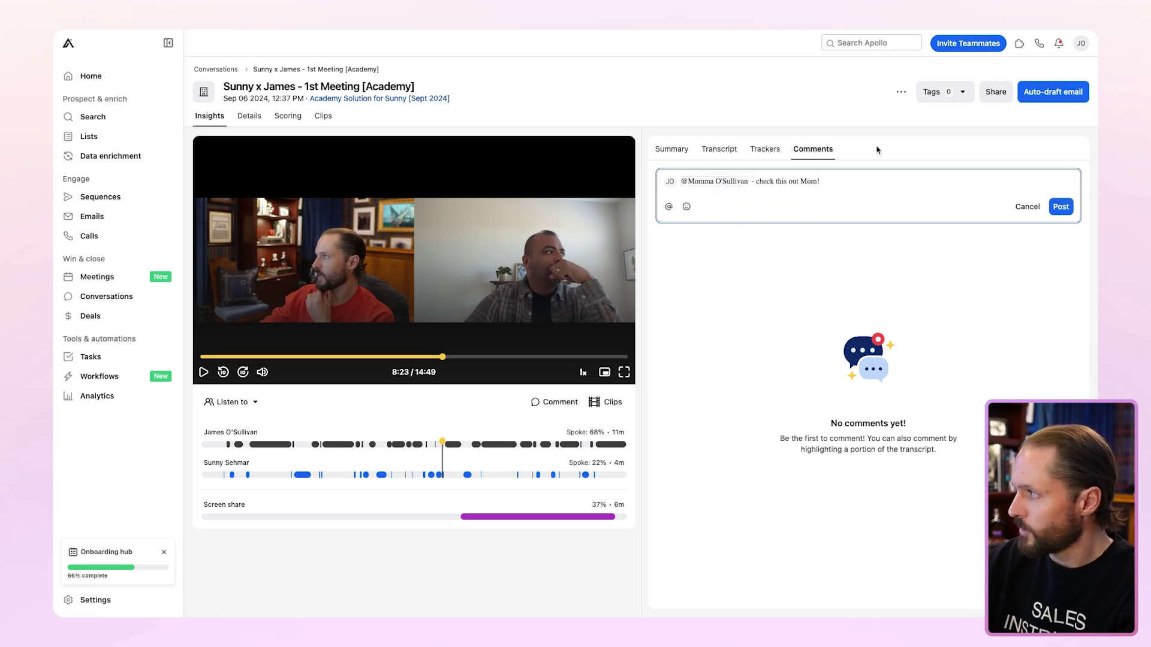
{"action": "left_click", "coordinate": [1060, 208]}
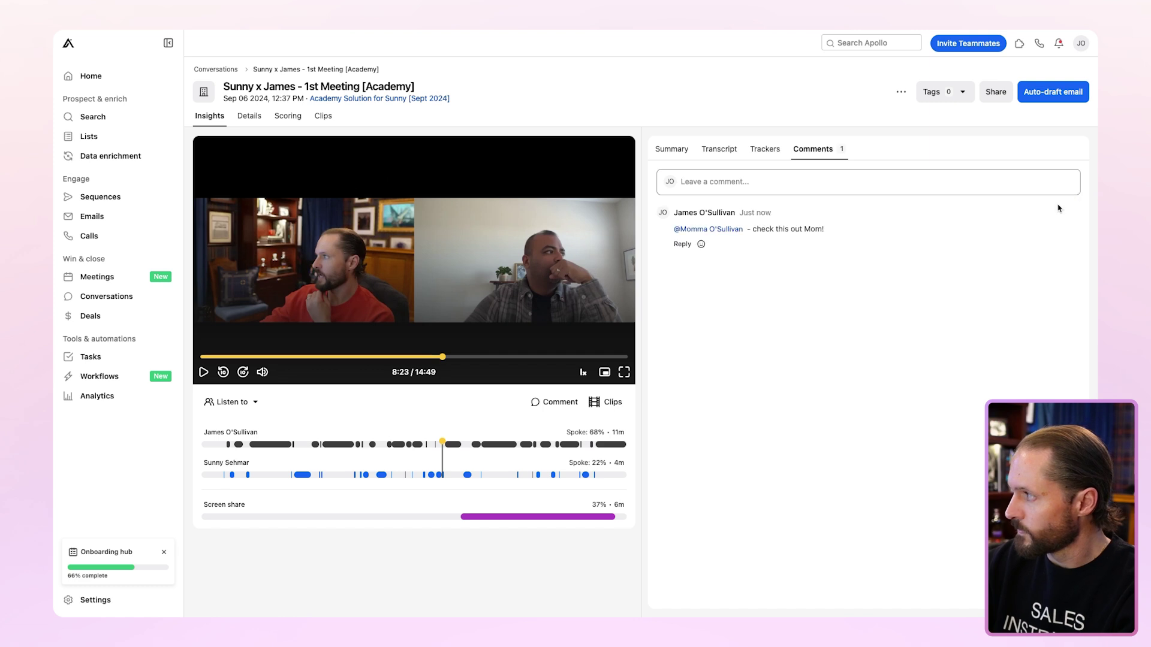
Auto-draft the AI recap follow-up email, read through its next steps, and close the draft
{"action": "left_click", "coordinate": [1056, 94]}
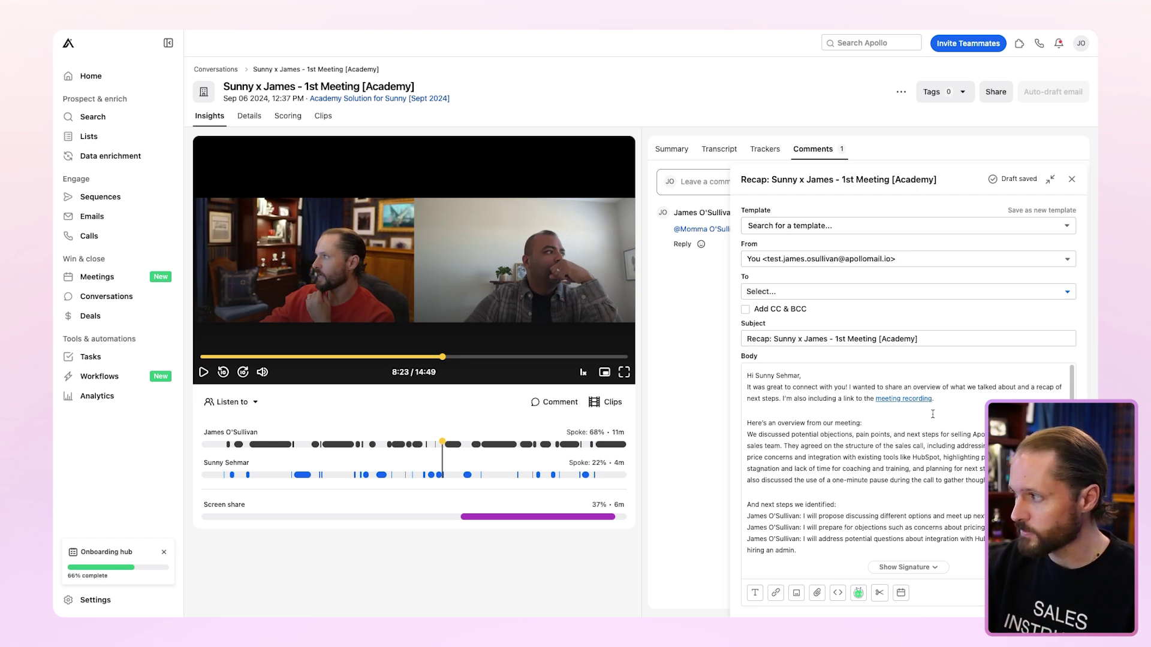
{"action": "scroll", "coordinate": [935, 408], "scroll_direction": "down", "scroll_amount": 2}
{"action": "scroll", "coordinate": [932, 413], "scroll_direction": "down", "scroll_amount": 4}
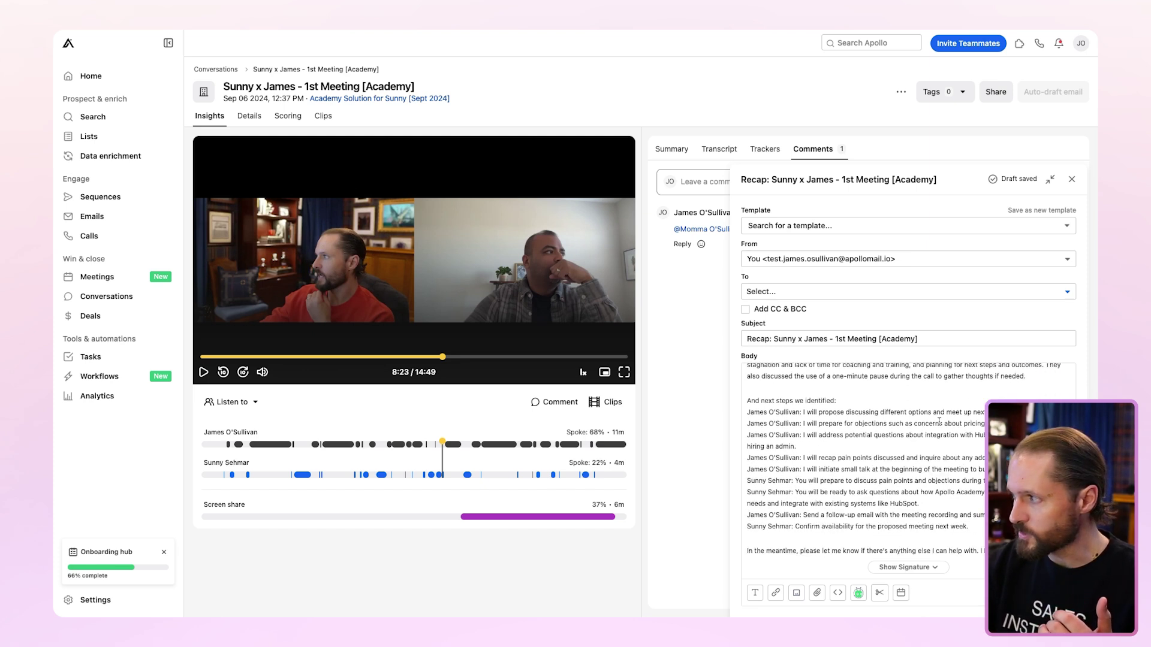
{"action": "scroll", "coordinate": [913, 436], "scroll_direction": "down", "scroll_amount": 1}
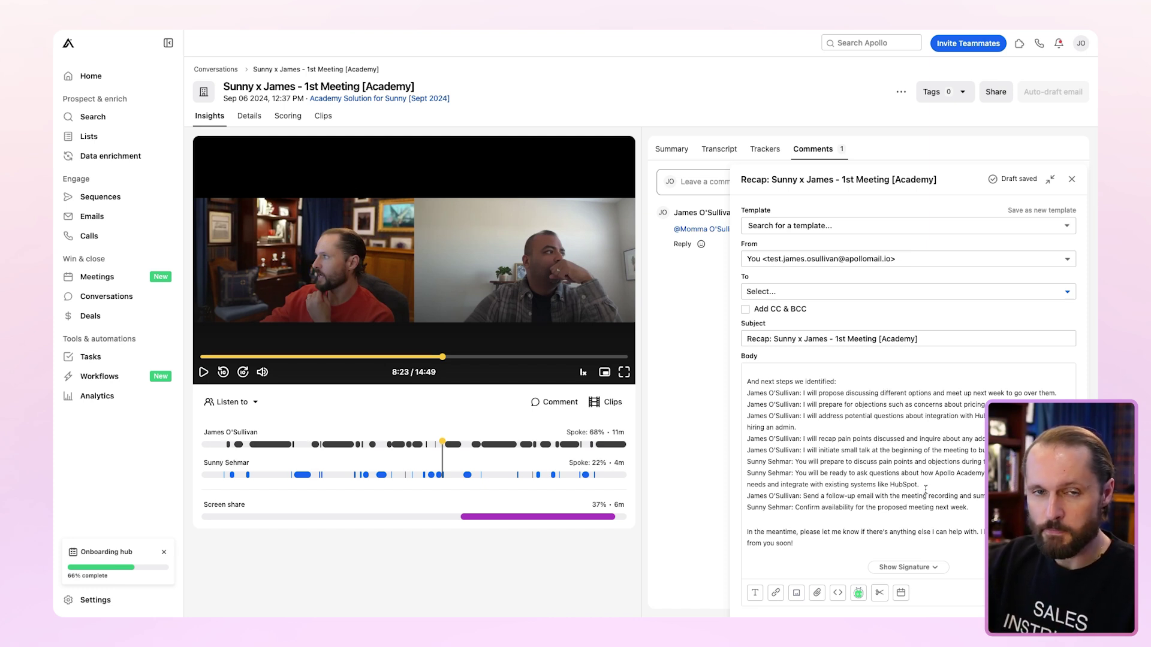
{"action": "left_click", "coordinate": [1072, 179]}
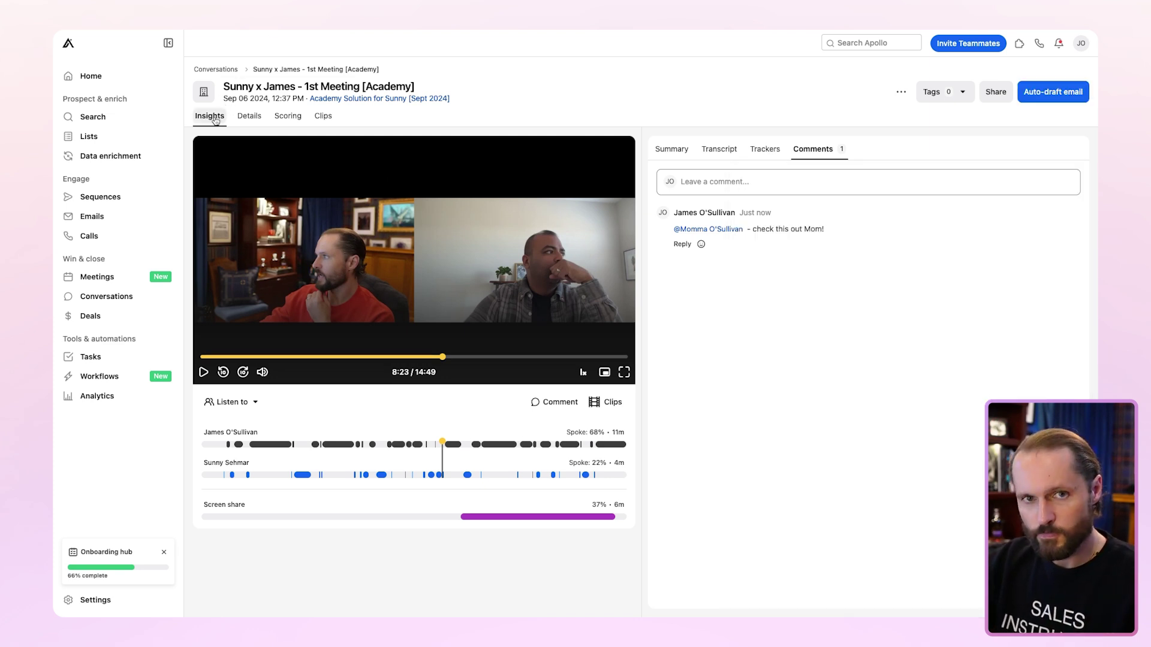
Review the Details and Clips tabs, finishing on the Scoring tab
{"action": "left_click", "coordinate": [248, 116]}
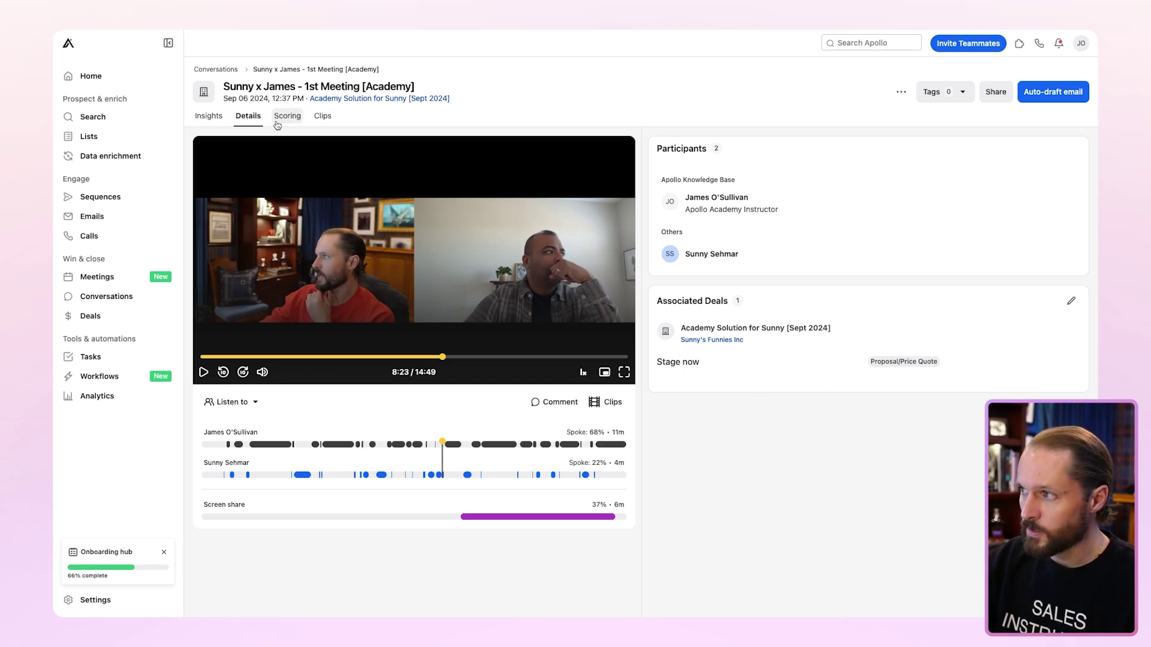
{"action": "left_click", "coordinate": [322, 116]}
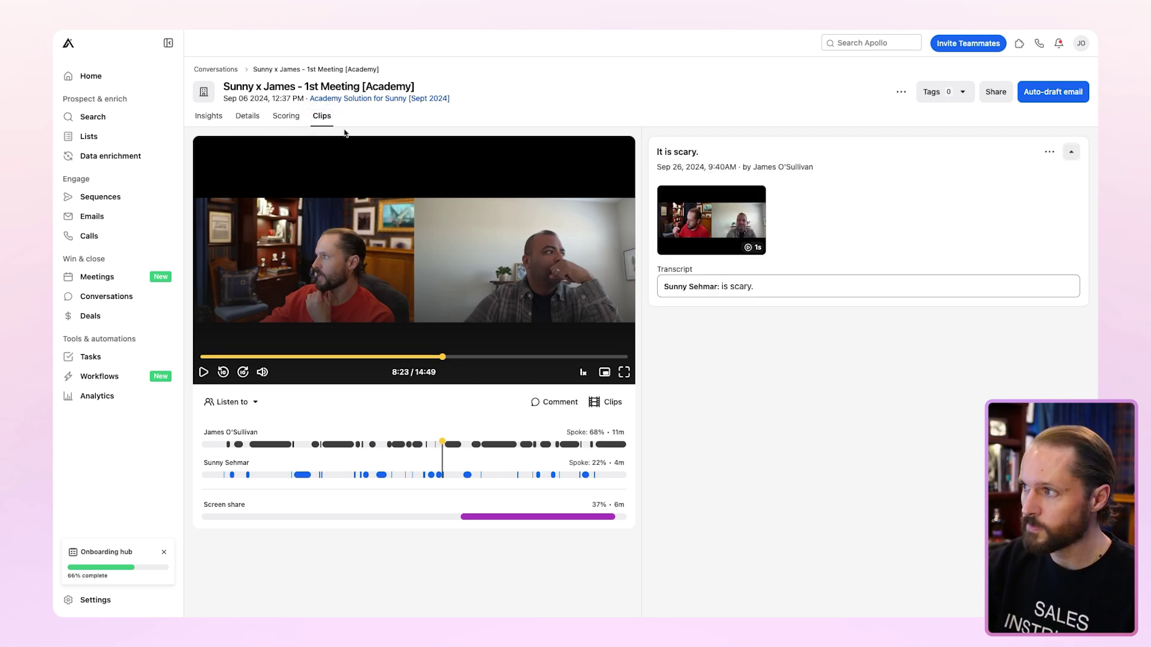
{"action": "left_click", "coordinate": [286, 118]}
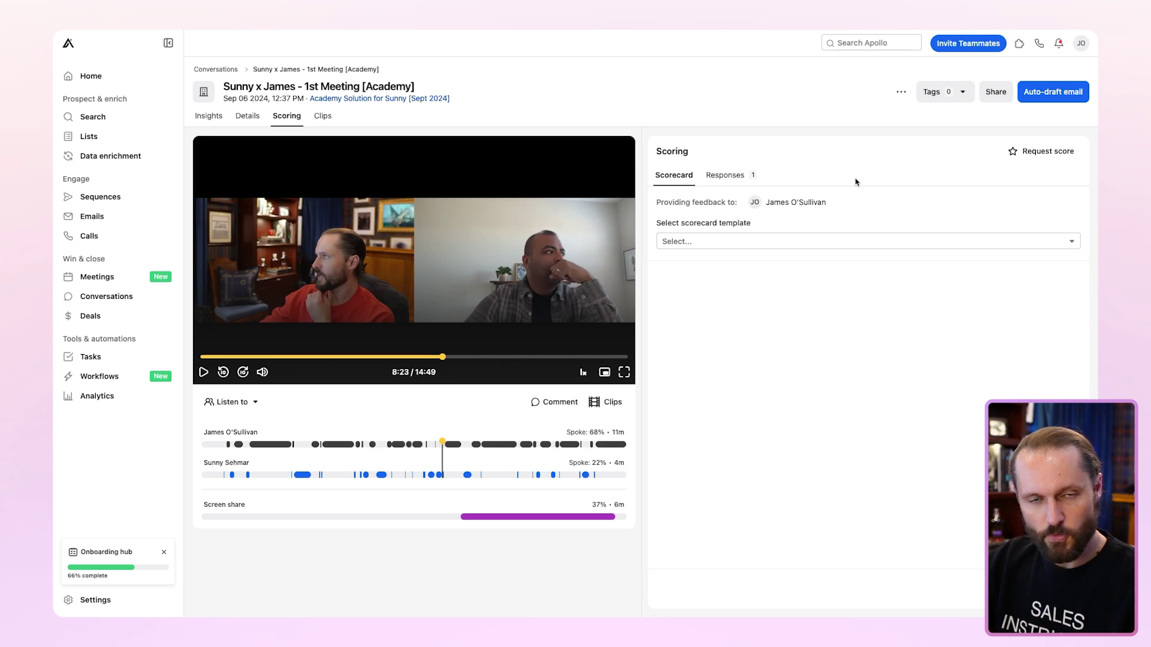
Request a score from the teammate evaluator using the Sales Feedback scorecard
{"action": "left_click", "coordinate": [932, 239]}
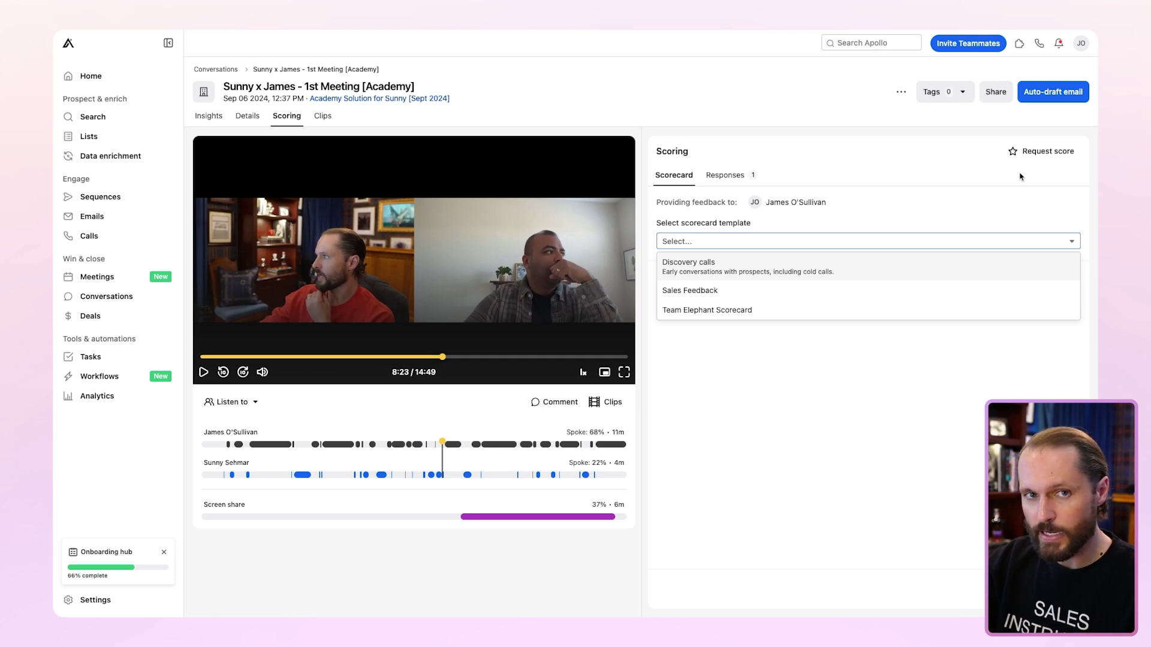
{"action": "left_click", "coordinate": [1043, 152]}
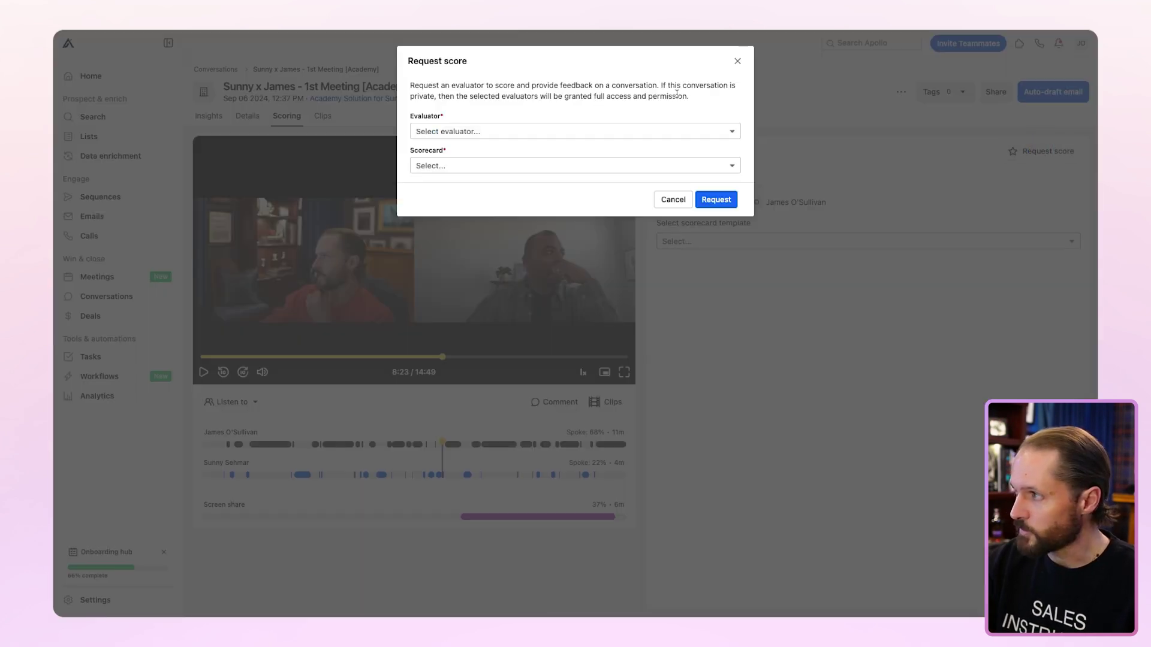
{"action": "left_click", "coordinate": [508, 130]}
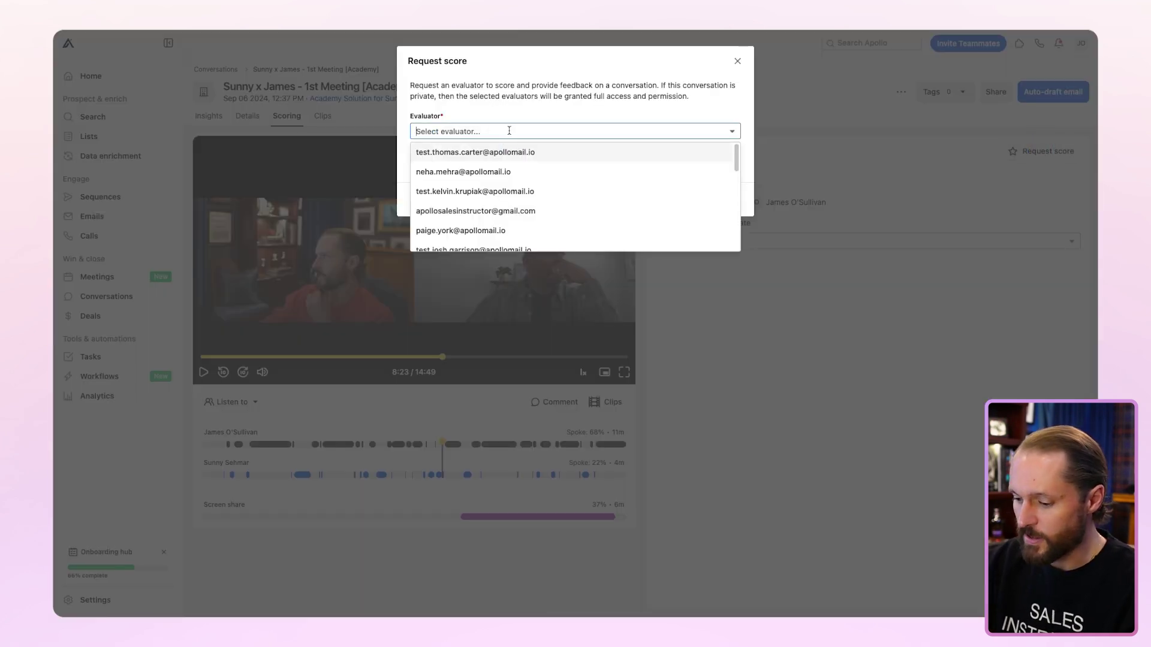
{"action": "type", "text": "momma"}
{"action": "left_click", "coordinate": [506, 149]}
{"action": "left_click", "coordinate": [498, 167]}
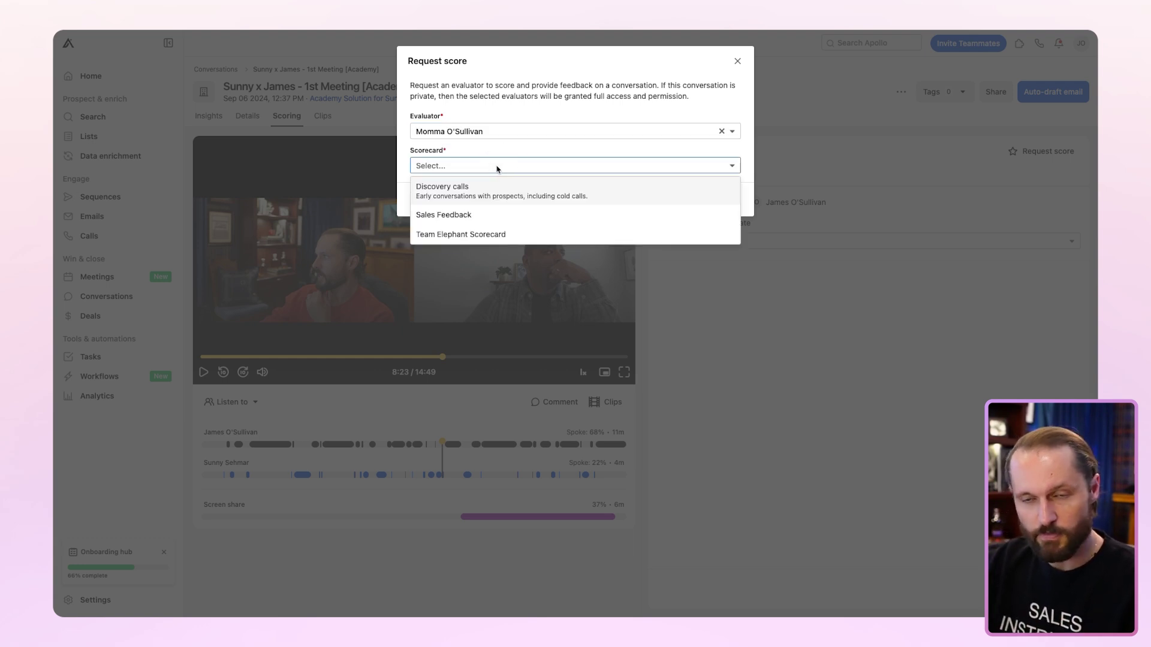
{"action": "left_click", "coordinate": [483, 215]}
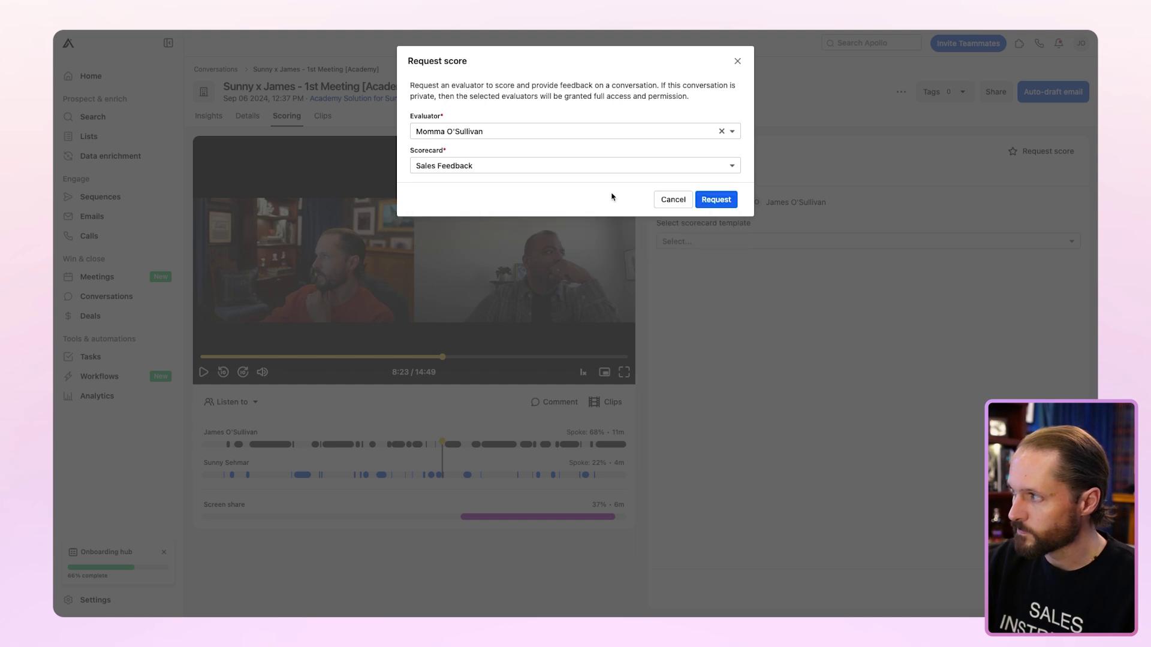
{"action": "left_click", "coordinate": [702, 205]}
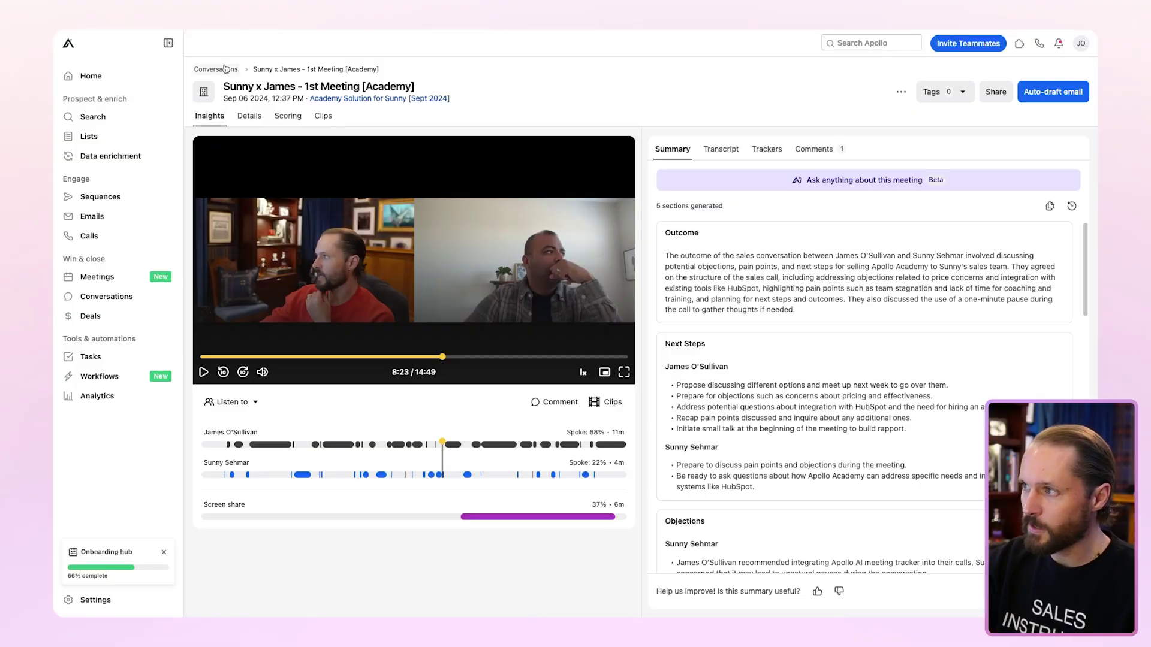
In Conversations Playlists, create the private playlist 'Best Meetings of the Month'
{"action": "left_click", "coordinate": [224, 66]}
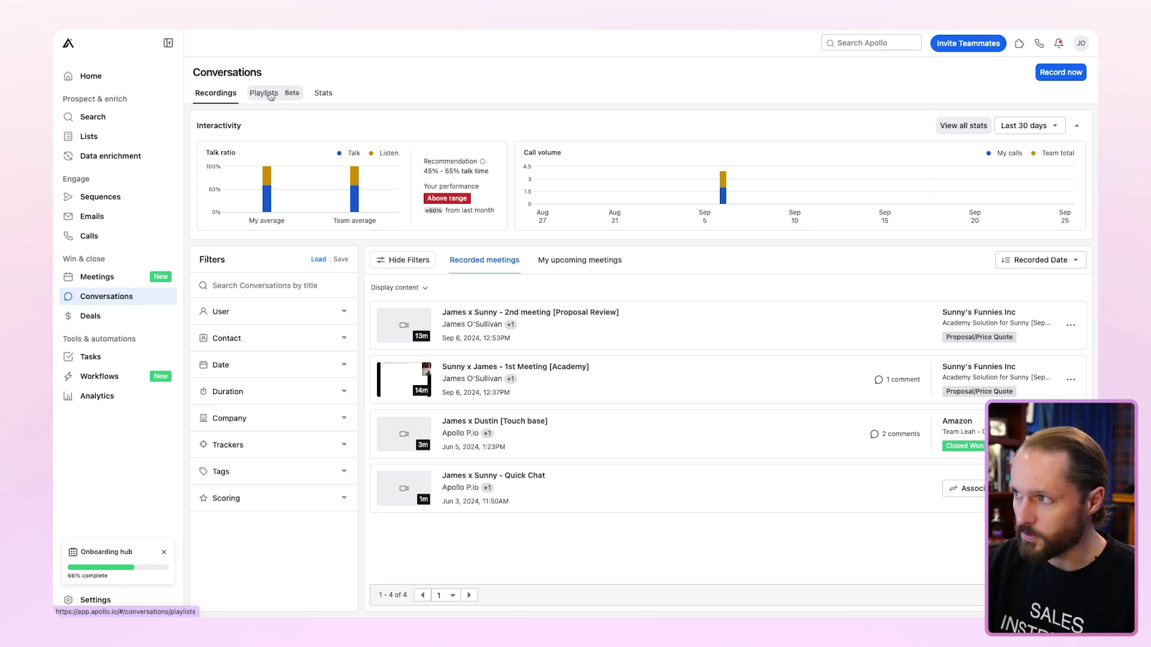
{"action": "left_click", "coordinate": [271, 96]}
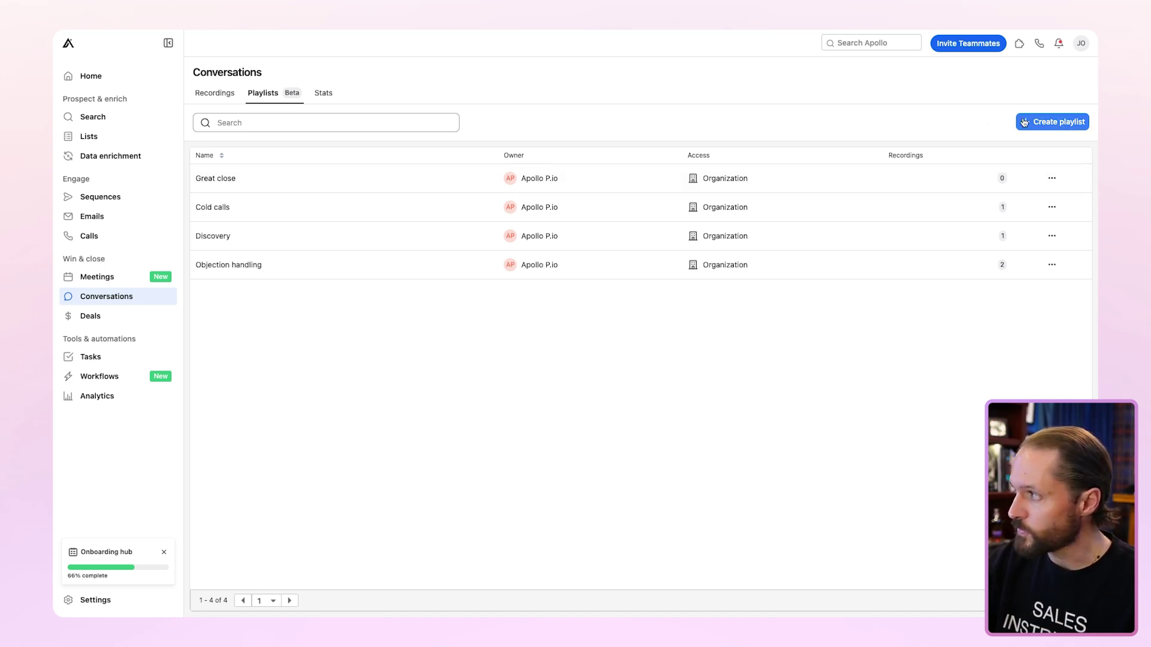
{"action": "left_click", "coordinate": [1052, 122]}
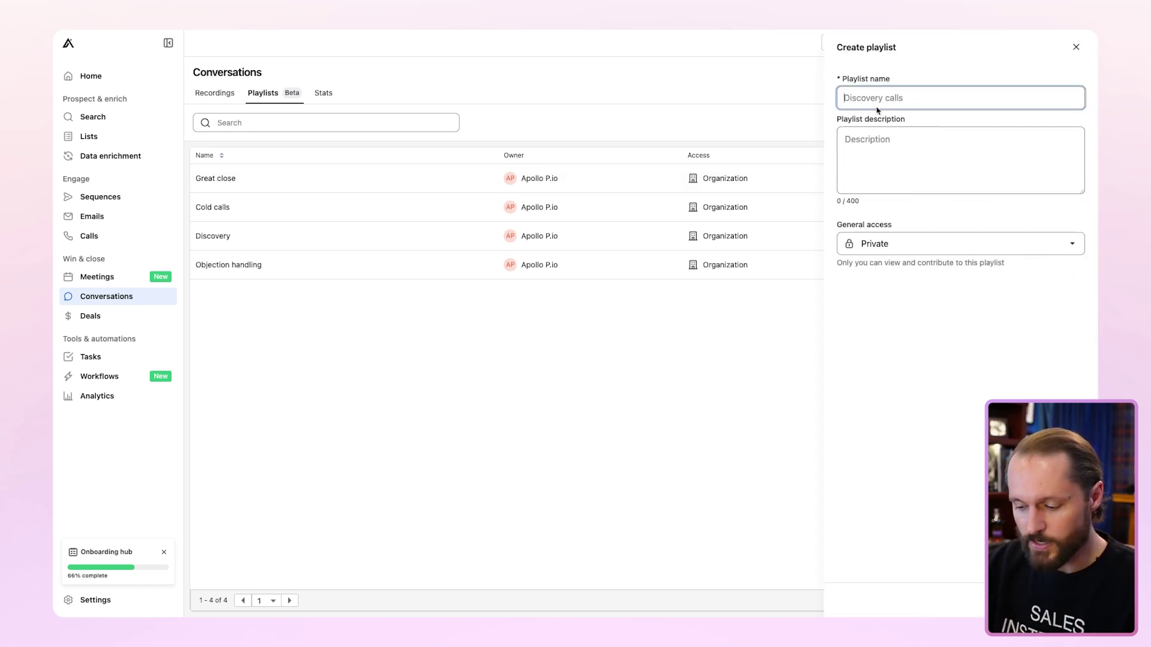
{"action": "type", "text": "Best Meetings of the Month"}
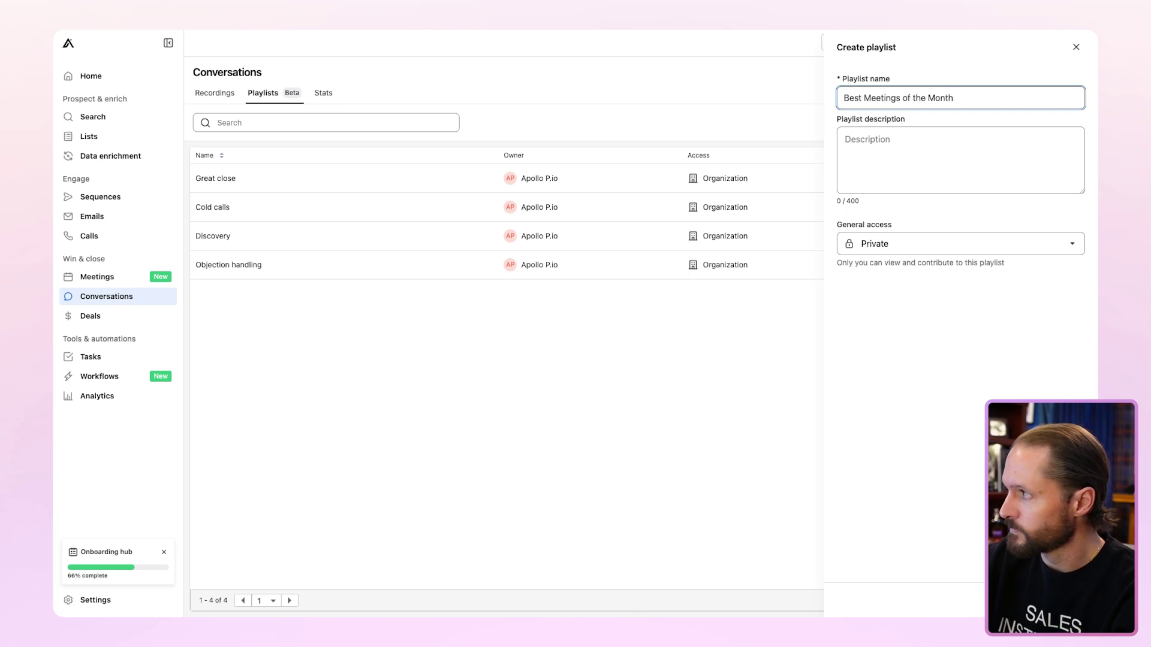
{"action": "left_click", "coordinate": [961, 250]}
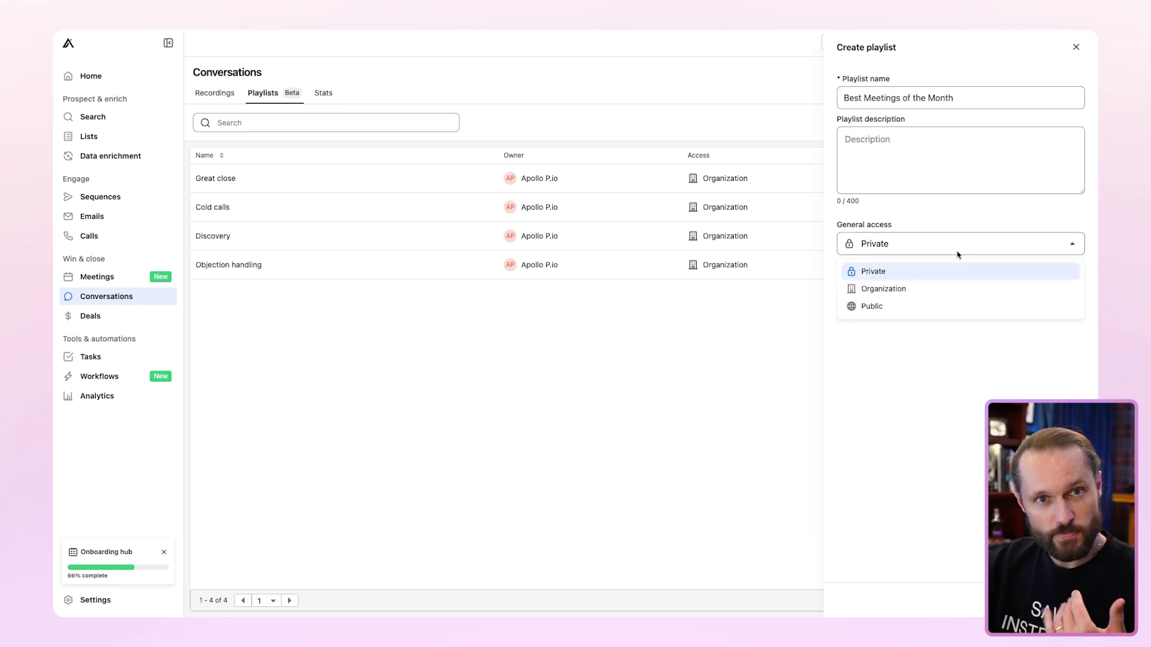
{"action": "key", "text": "Return"}
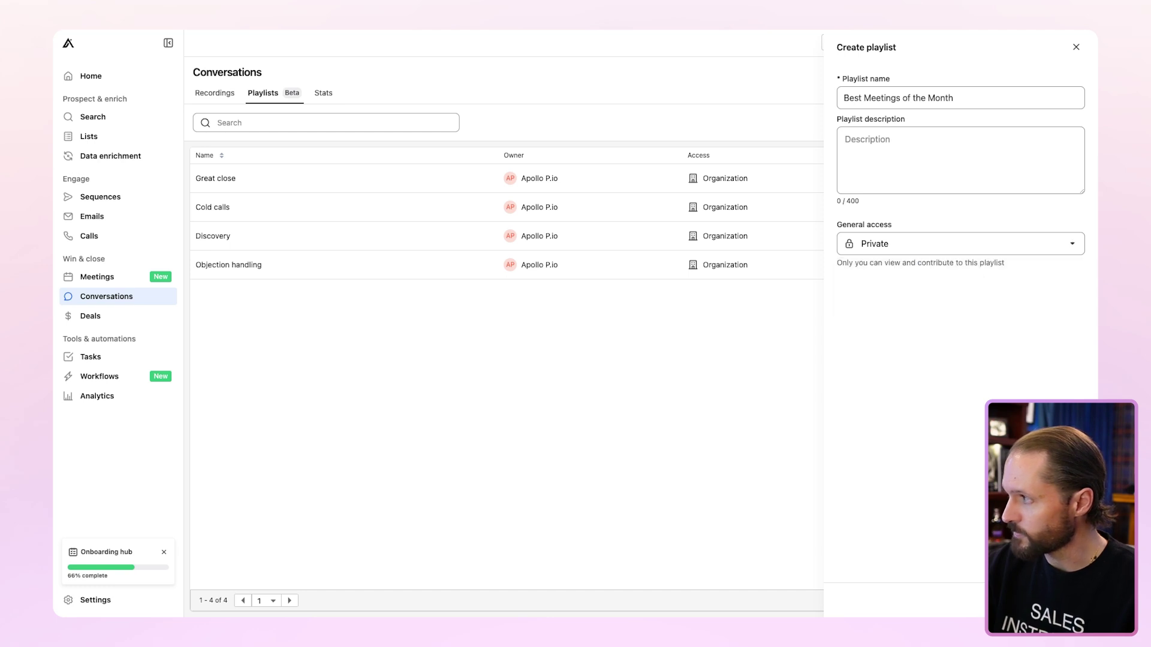
{"action": "key", "text": "Return"}
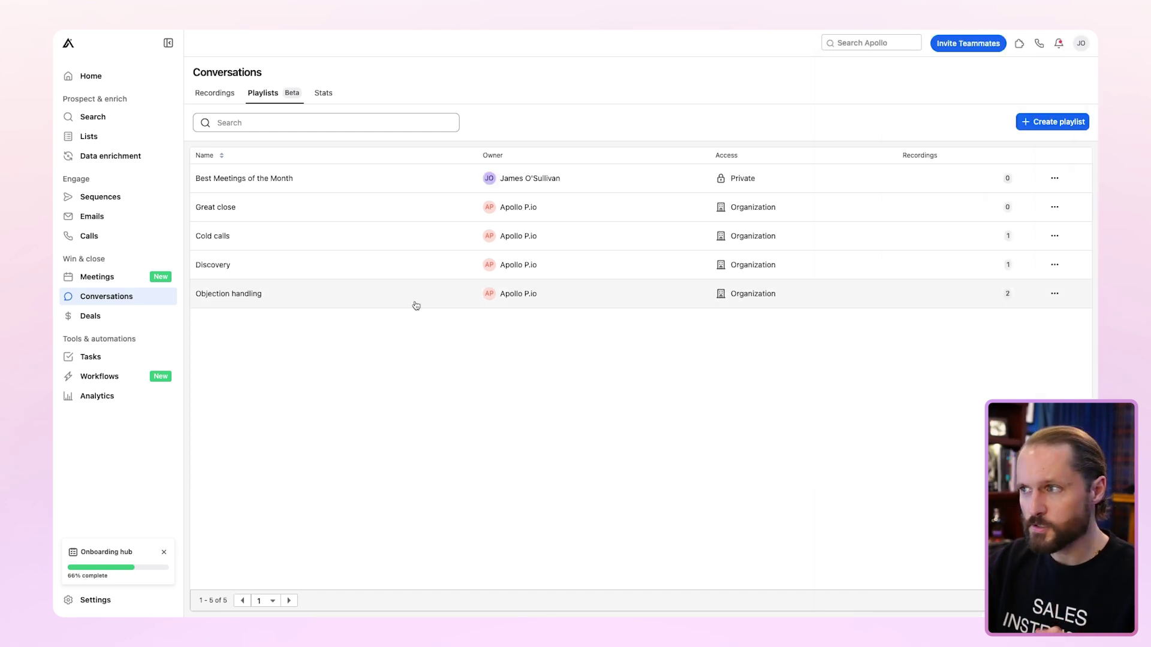
Add the 1st Meeting [Academy] recording to the 'Best Meetings of the Month' playlist
{"action": "left_click", "coordinate": [220, 91]}
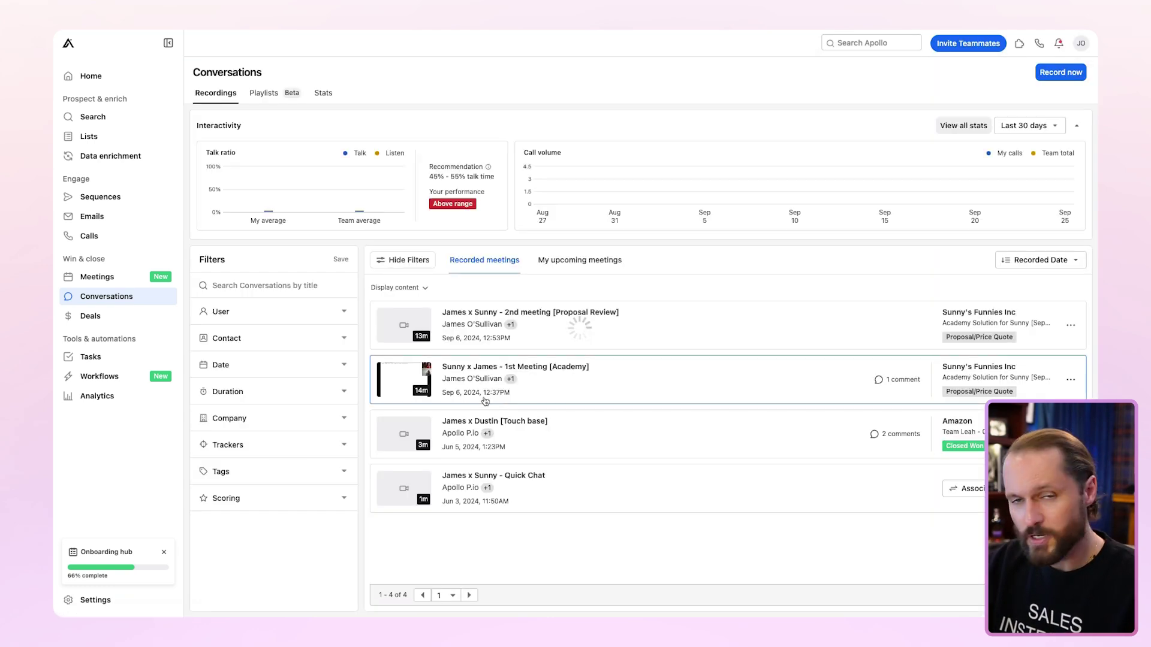
{"action": "left_click", "coordinate": [1071, 381]}
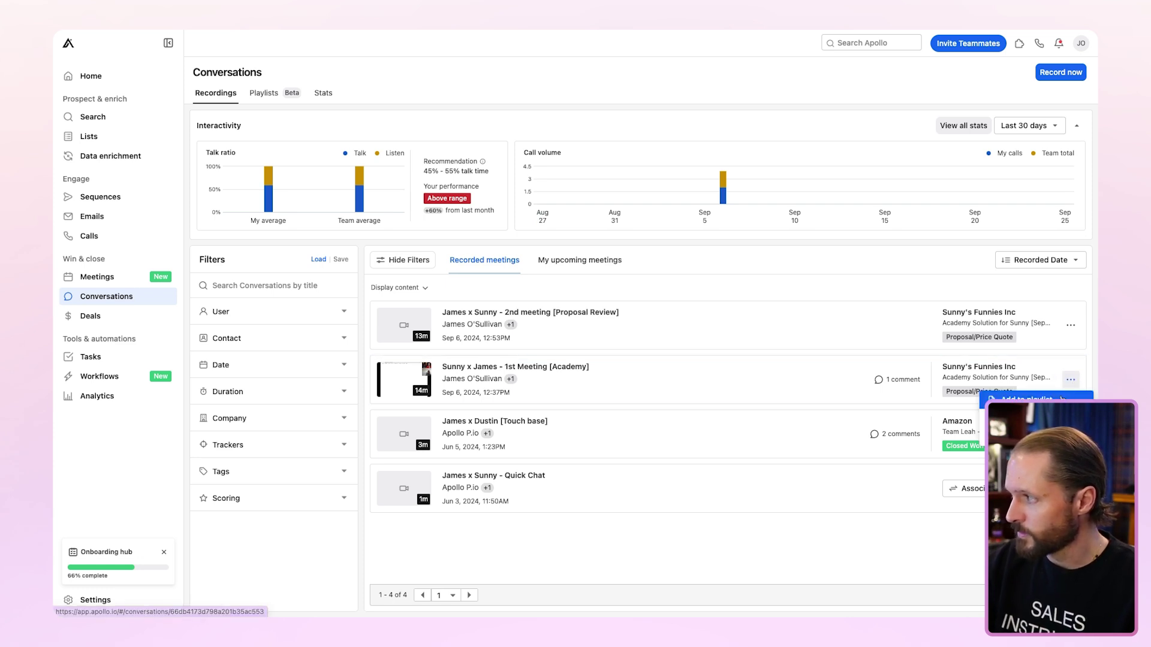
{"action": "left_click", "coordinate": [1061, 399]}
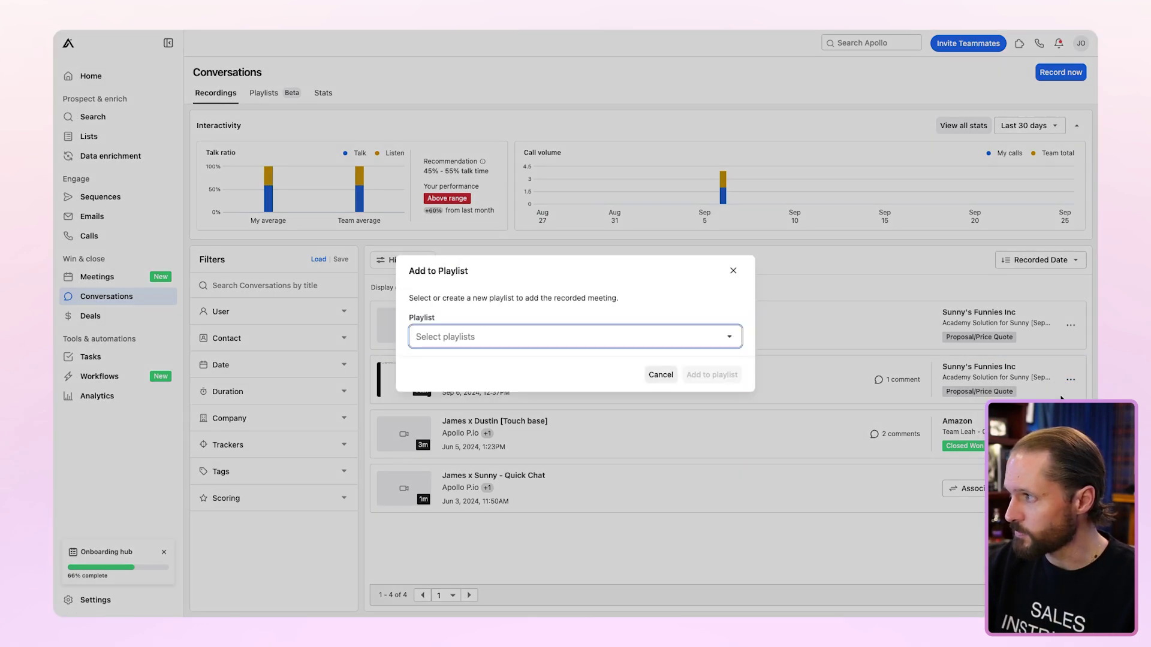
{"action": "left_click", "coordinate": [610, 337]}
{"action": "left_click", "coordinate": [477, 414]}
{"action": "left_click", "coordinate": [712, 375]}
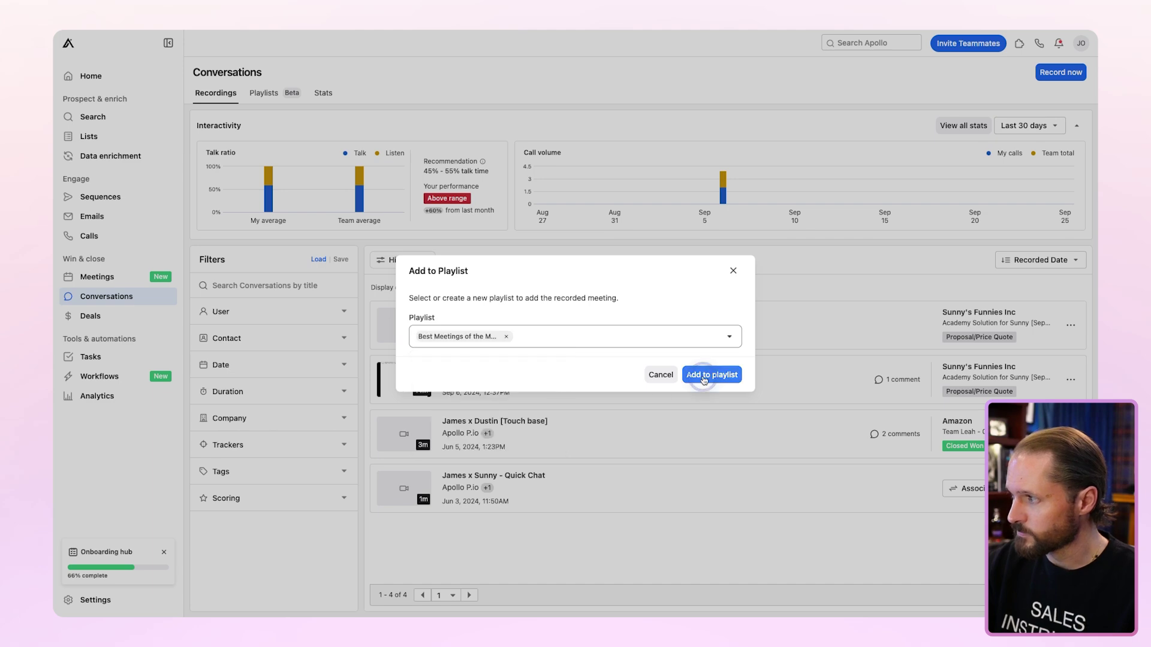